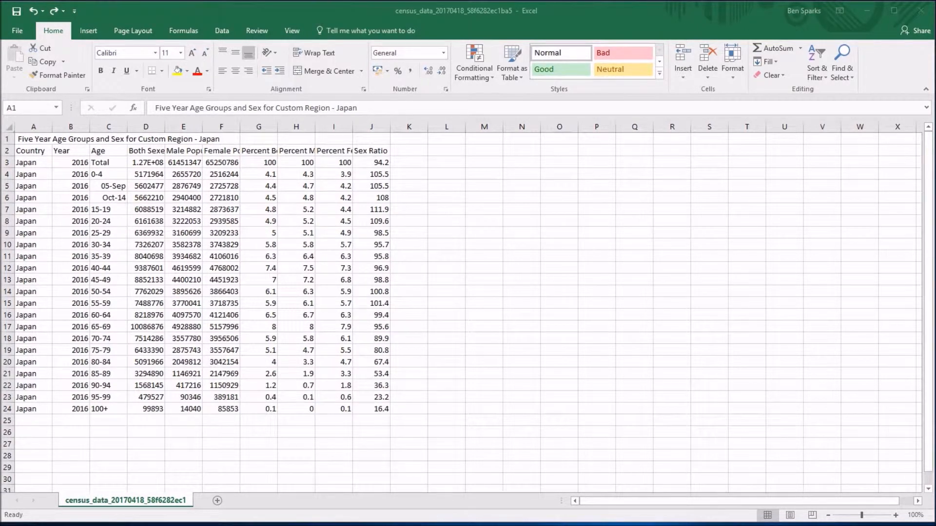
Look over the age groups and population figures in the Japan census table.
click(68, 315)
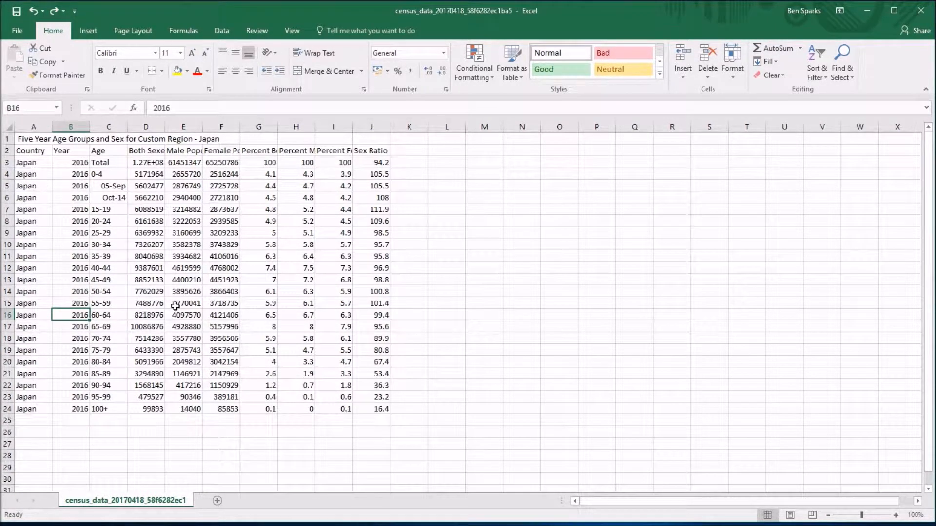
click(108, 233)
key(Right)
key(Right)
key(Right)
click(141, 232)
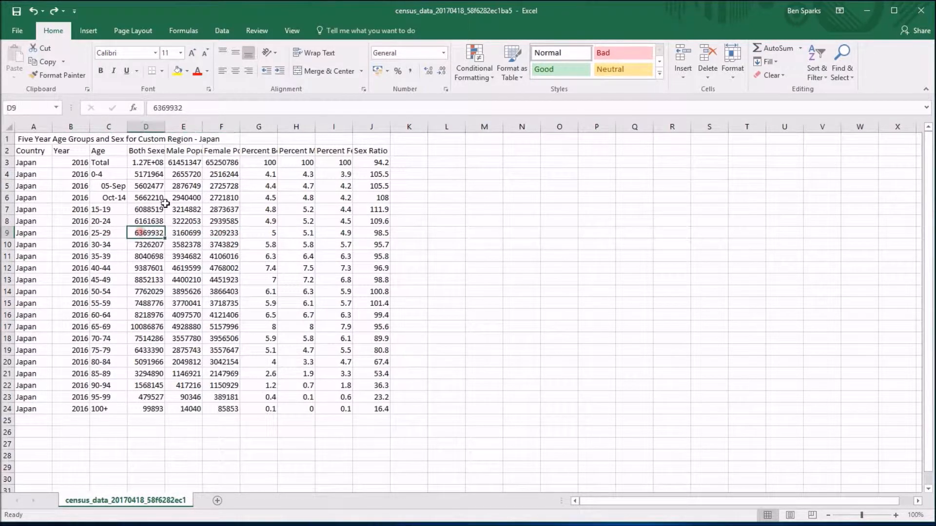
click(148, 186)
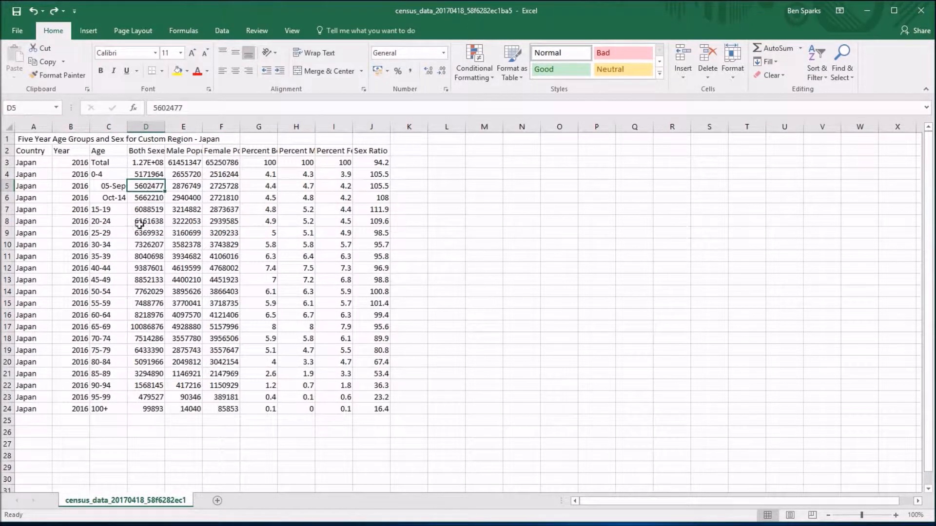
click(110, 243)
click(106, 255)
click(108, 269)
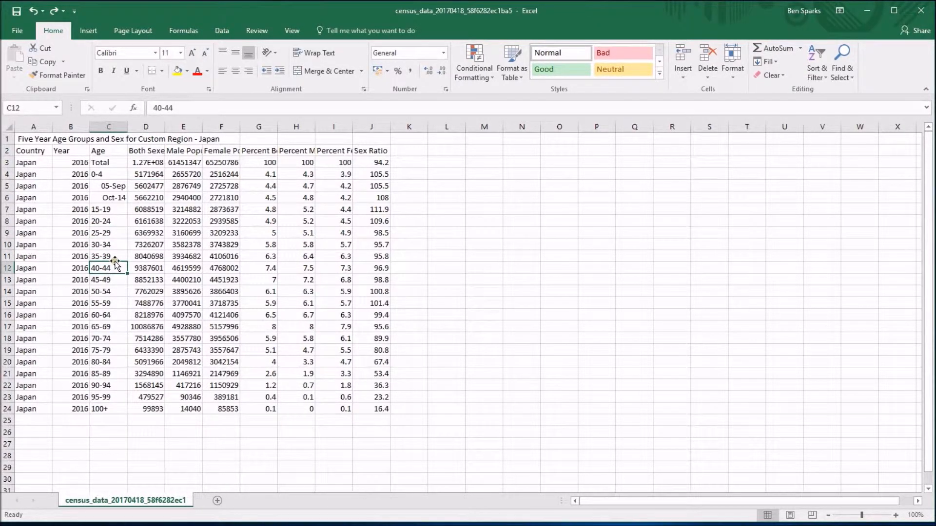
Examine the first age-group entries in C4:C7, checking the underlying values of the two stored as dates in C5 and C6.
drag(113, 175, 110, 210)
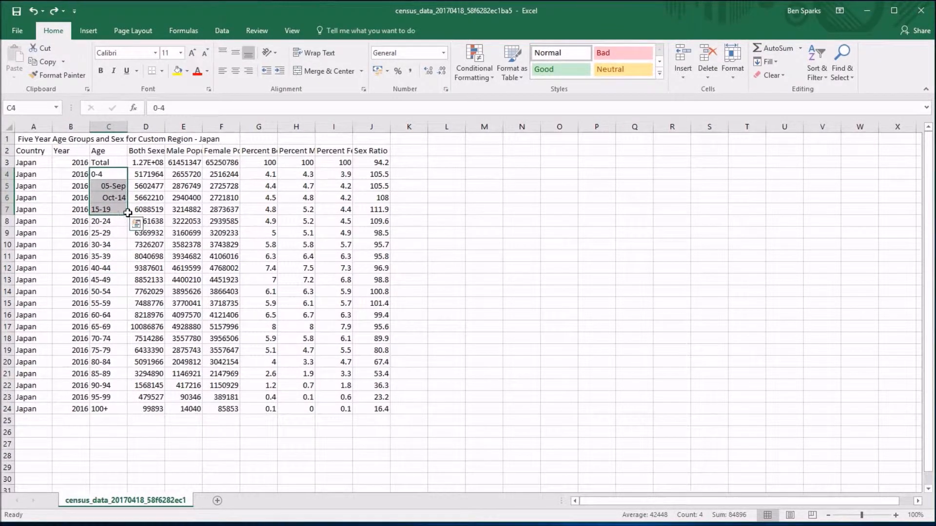
click(116, 177)
click(112, 210)
drag(111, 186, 113, 199)
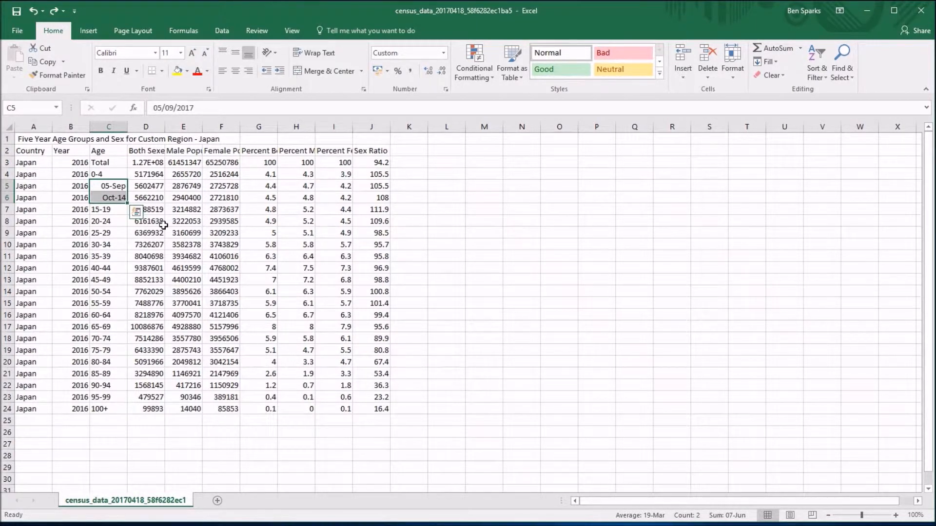
click(111, 210)
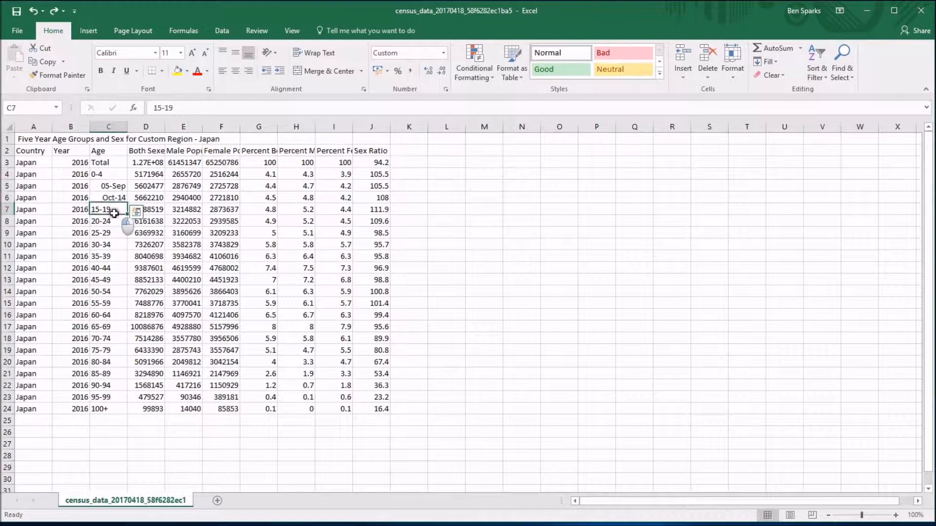
click(111, 185)
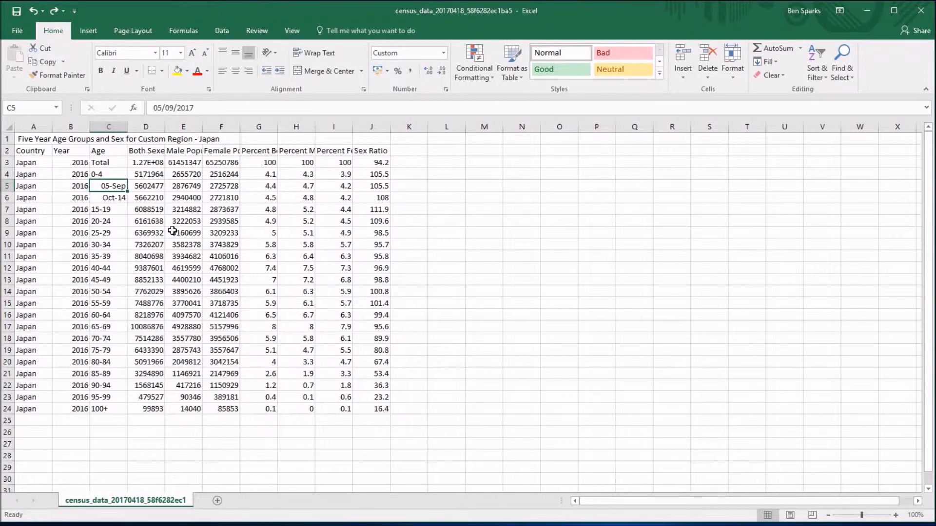
click(200, 108)
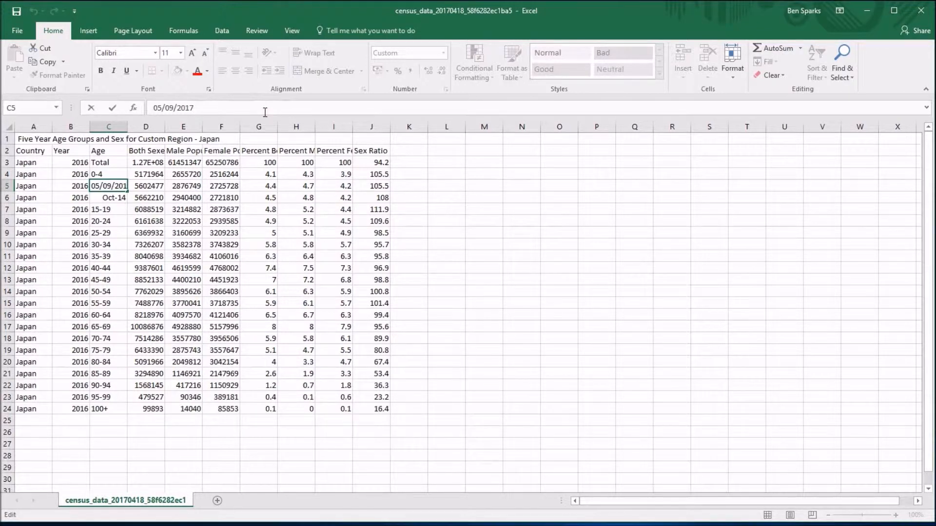
click(112, 200)
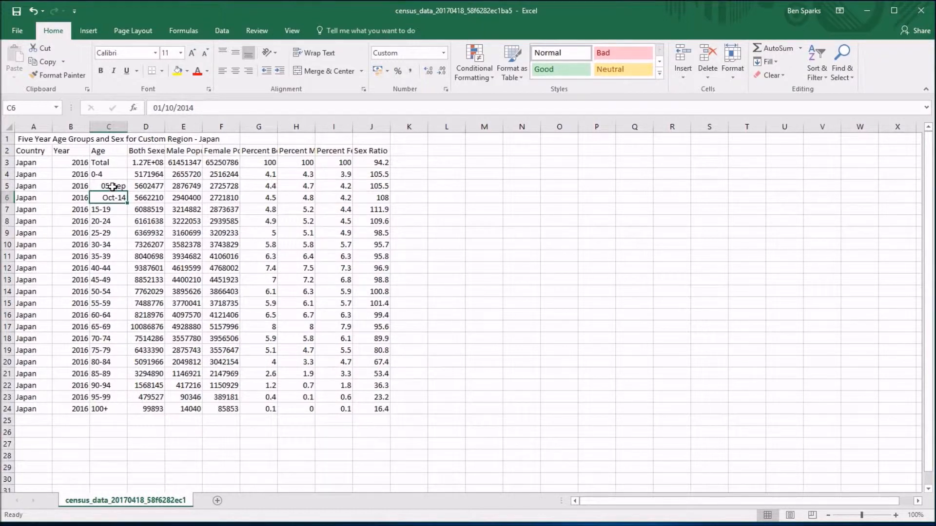
Clear the two date entries in C5:C6 and try to re-enter the age group in C5 as plain 5-9.
drag(113, 187, 111, 199)
key(Delete)
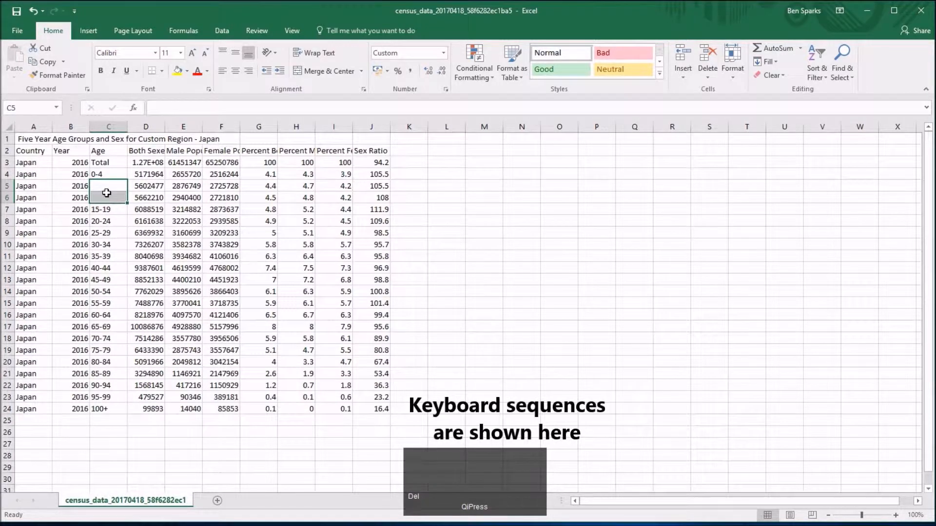
click(105, 190)
text(5-9)
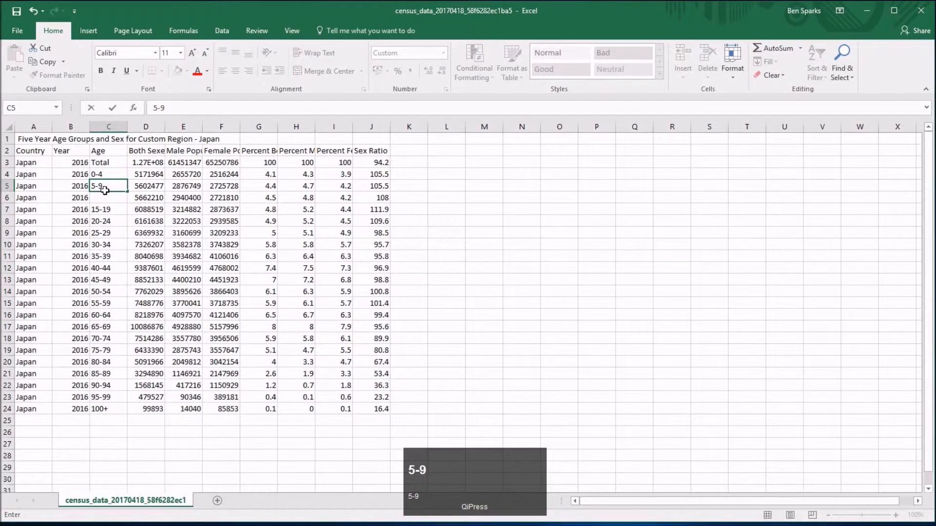
key(Return)
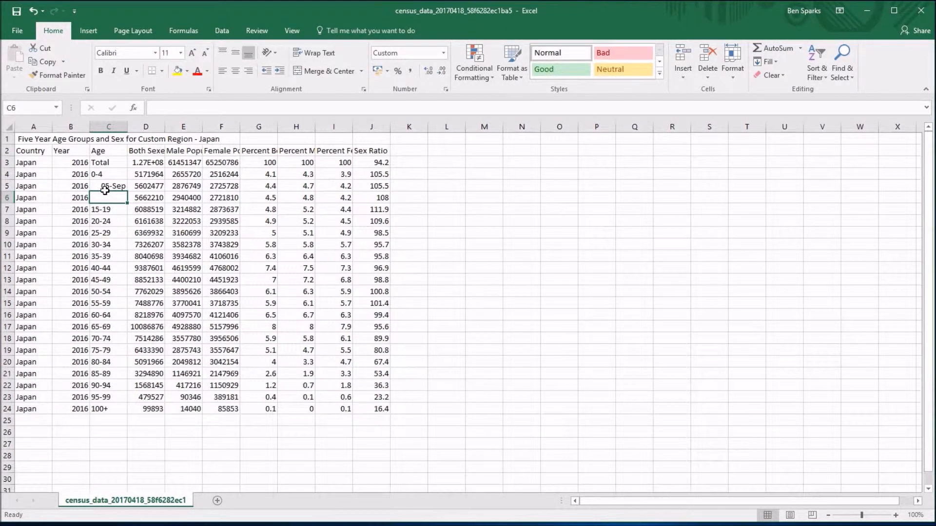
Replace the date in C5 with the age group 5-9 forced to text by a leading apostrophe ('5-9).
click(104, 189)
key(Delete)
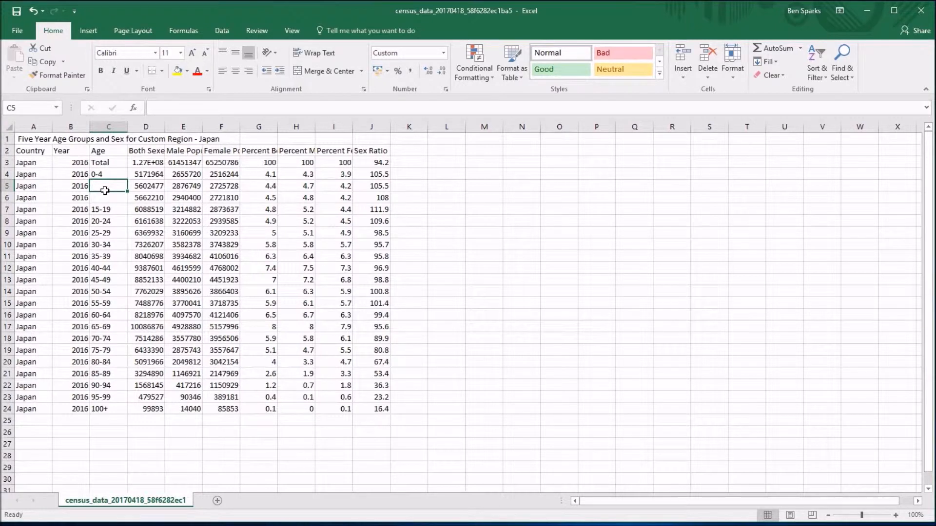
text(')
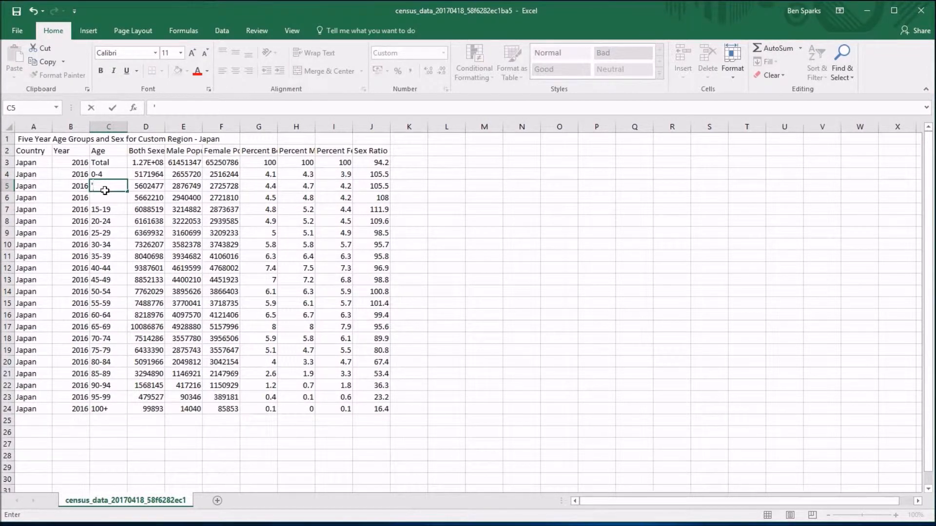
text(5-9)
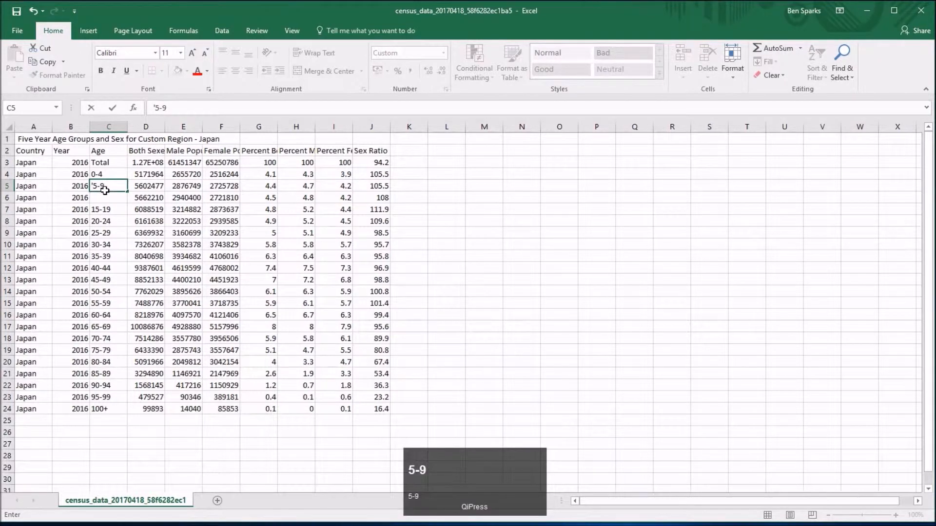
key(Return)
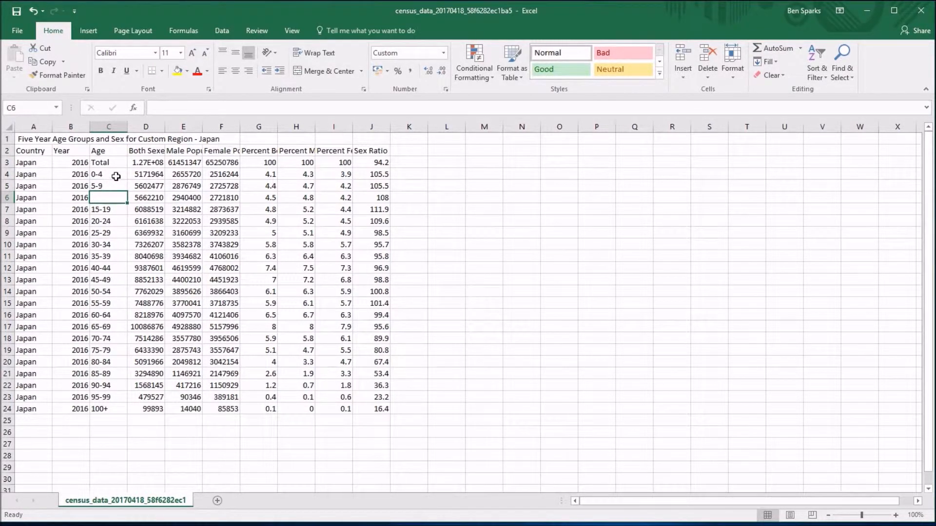
click(112, 186)
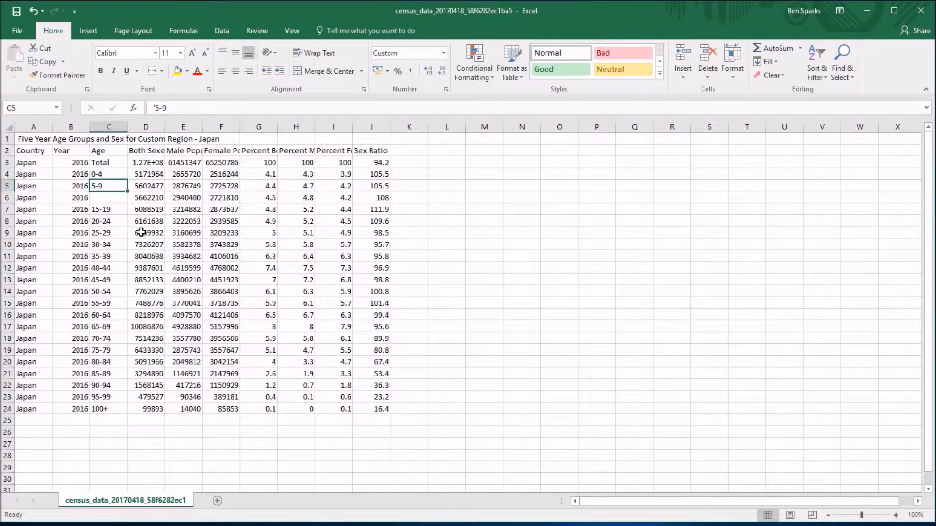
Enter the age group 10-14 in C6 as text with a leading apostrophe ('10-14).
click(119, 199)
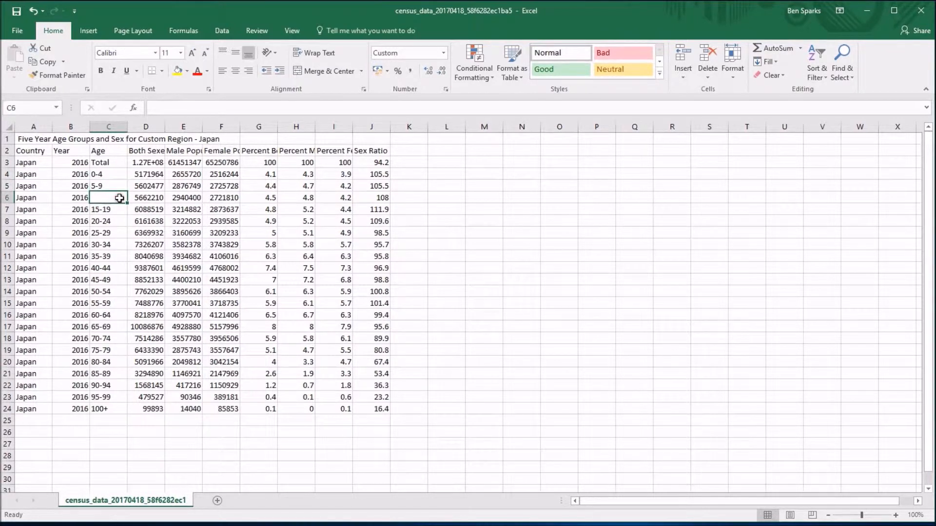
text(10-15)
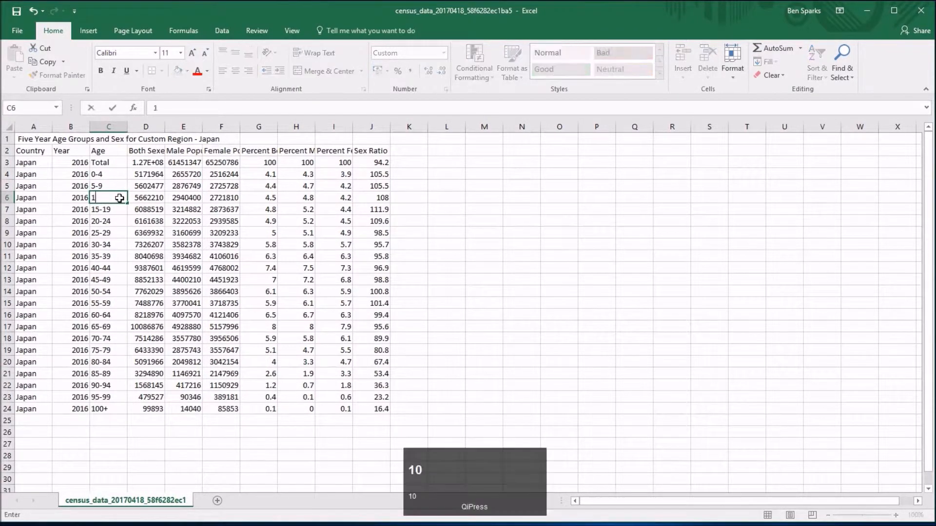
key(Return)
key(Up)
key(Delete)
text('10-14)
key(Return)
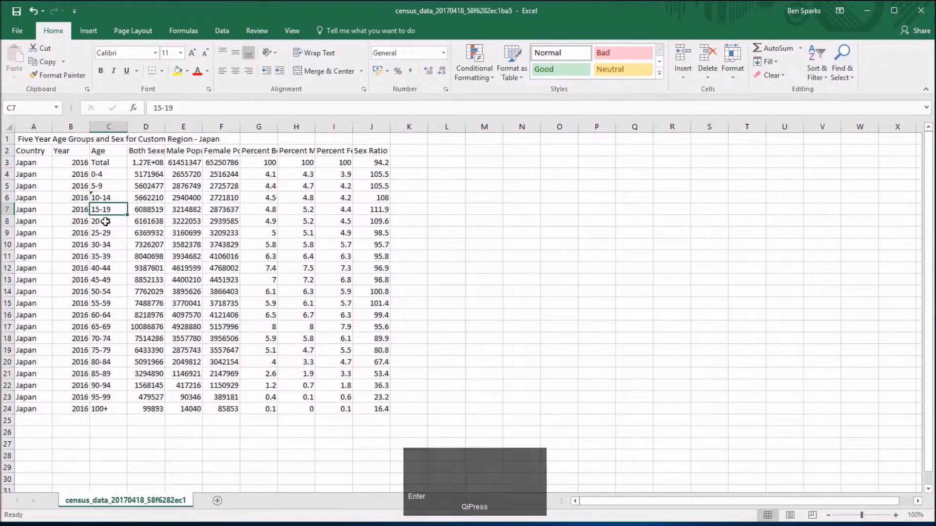
Ignore the two-digit-year date error flagged on the 10-14 cell, C6.
click(93, 199)
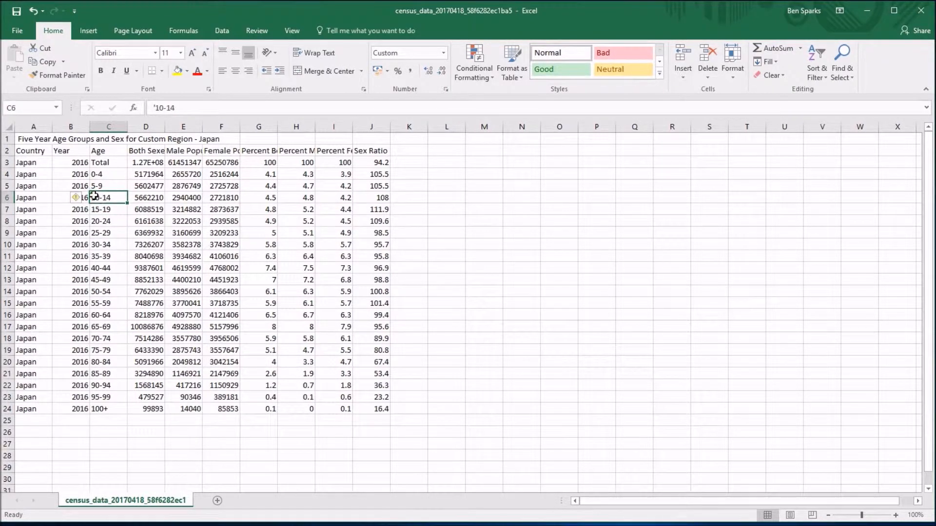
click(75, 197)
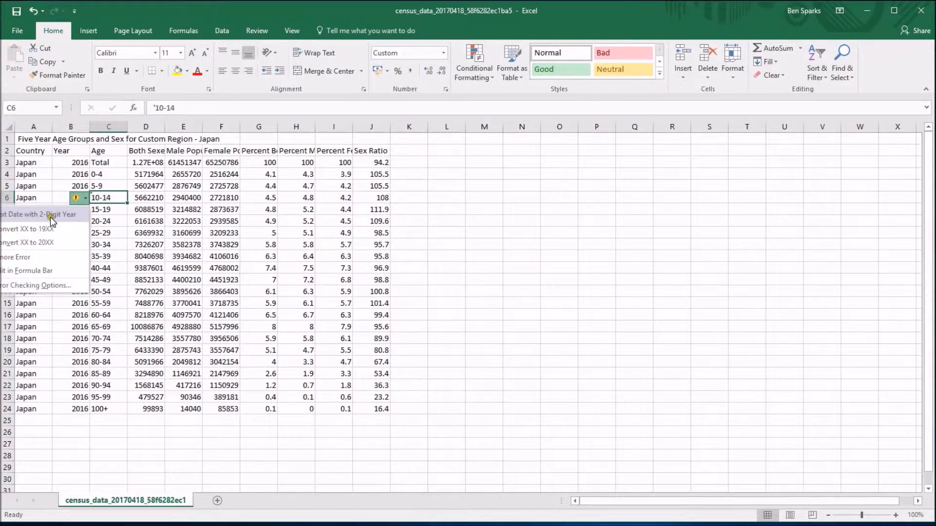
click(27, 256)
click(131, 253)
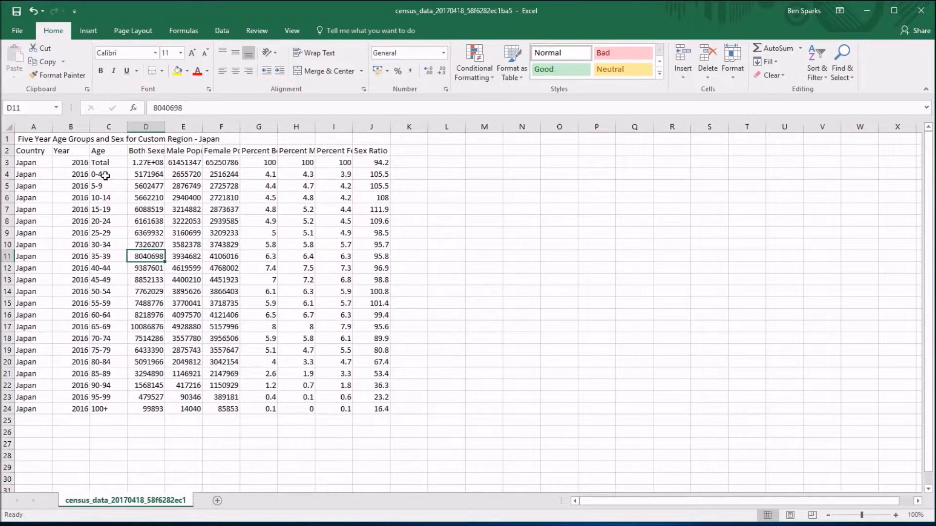
Copy the age groups and both-sexes population figures in C4:D24 and switch to GeoGebra.
drag(99, 173, 146, 412)
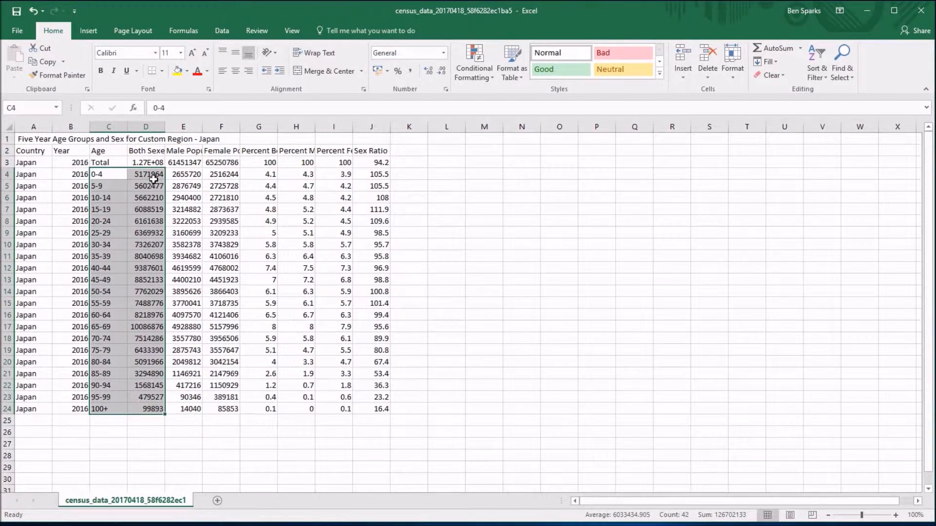
key(ctrl+c)
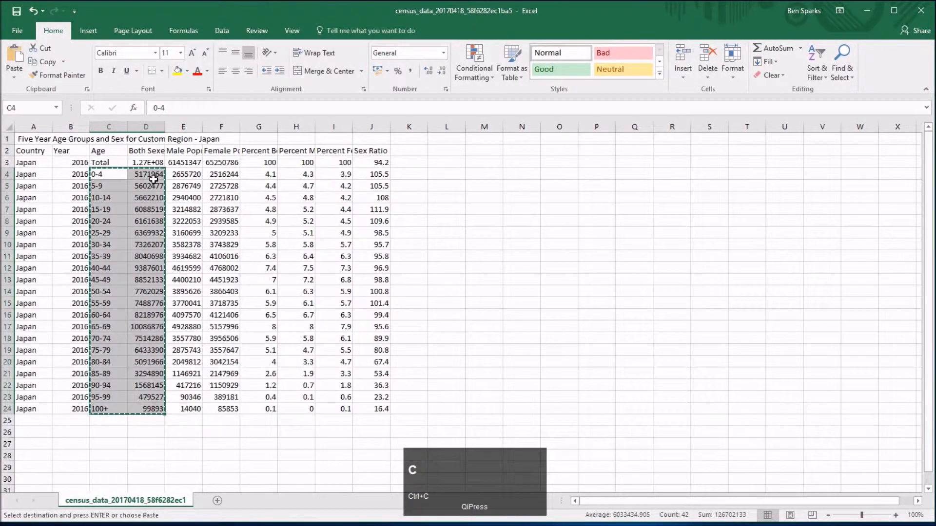
key(alt+Tab)
key(alt+Tab)
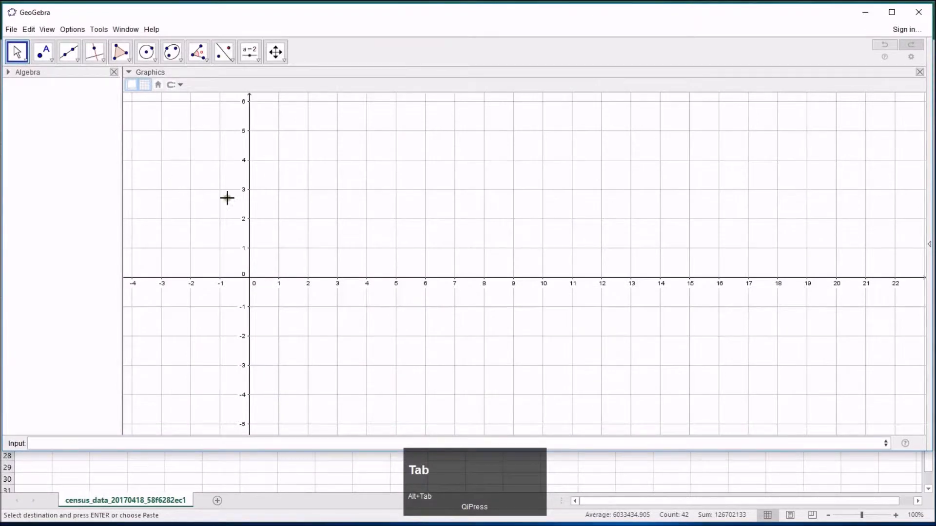
Show the Spreadsheet view and paste the copied age and population data starting at cell A2.
click(47, 29)
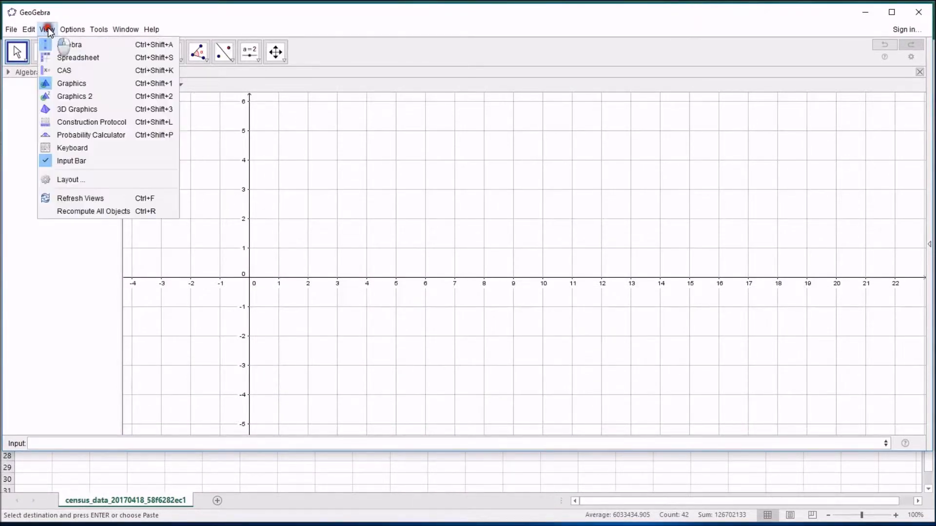
click(73, 57)
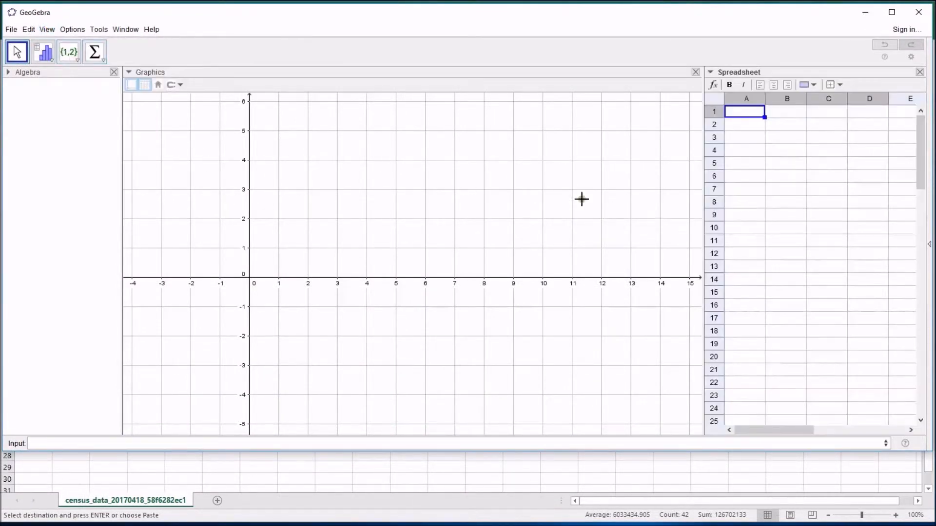
click(761, 190)
click(739, 127)
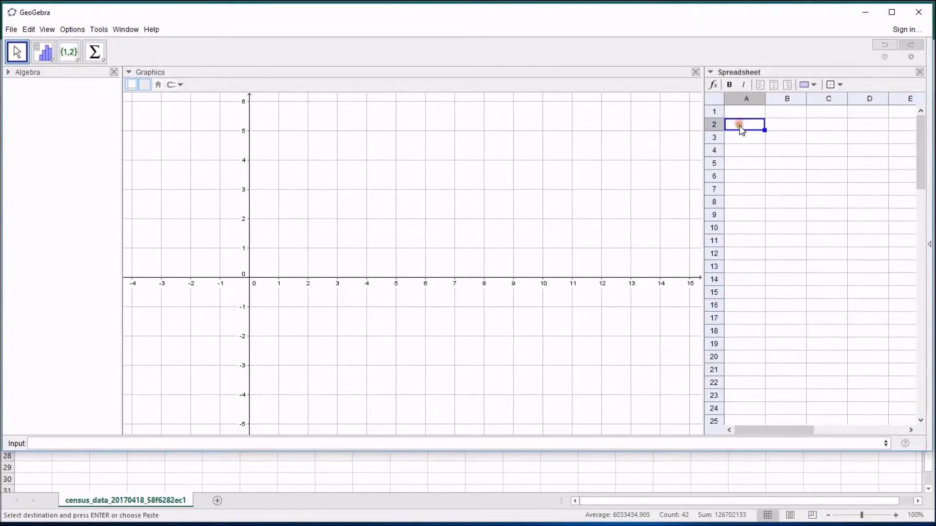
key(ctrl+v)
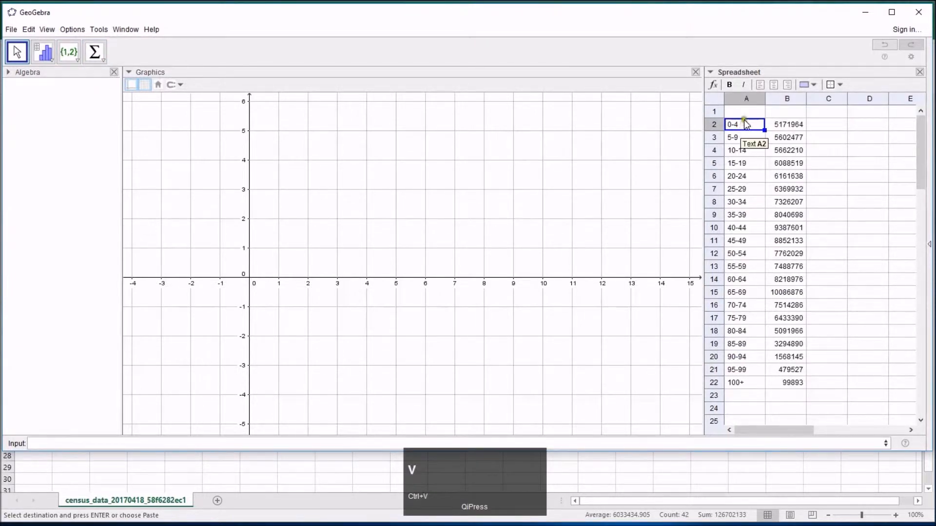
Add the column headings "Age class" in A1 and "Frequency" in B1 above the pasted data.
click(754, 116)
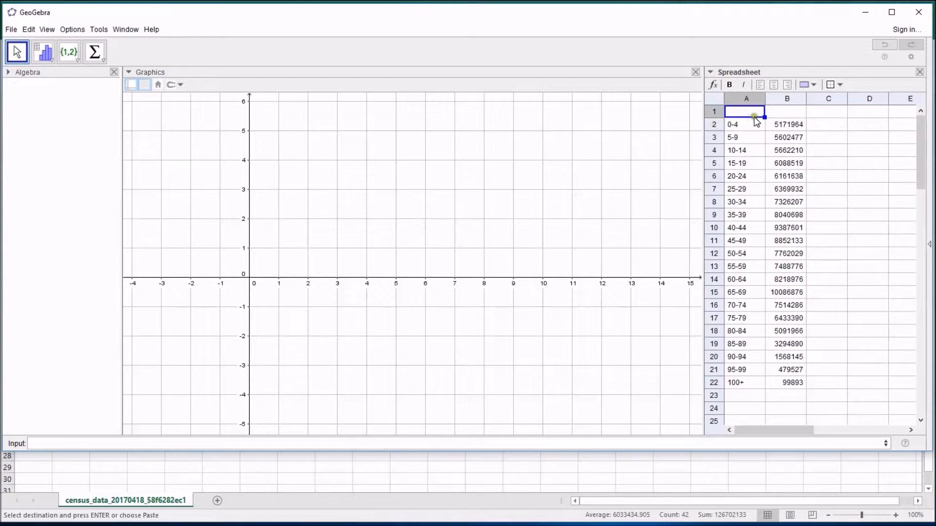
text(Age class)
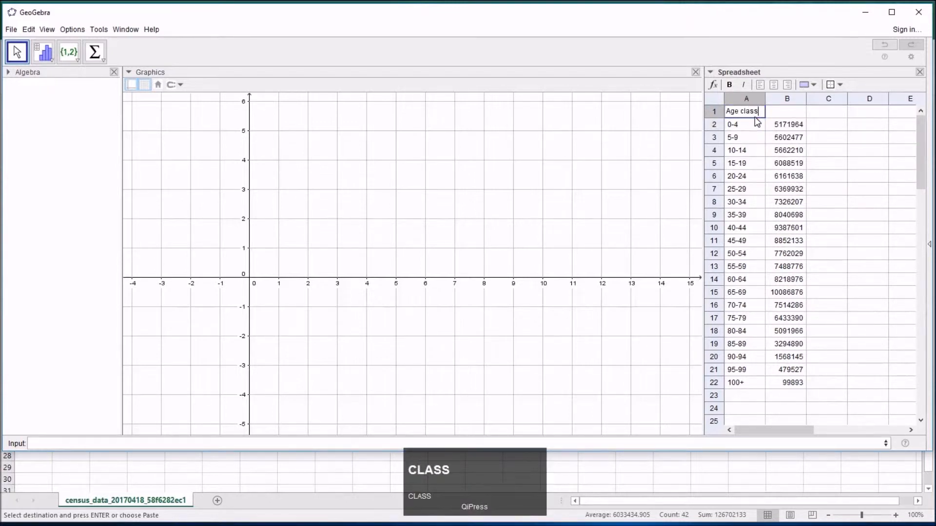
key(Tab)
text(Frequency)
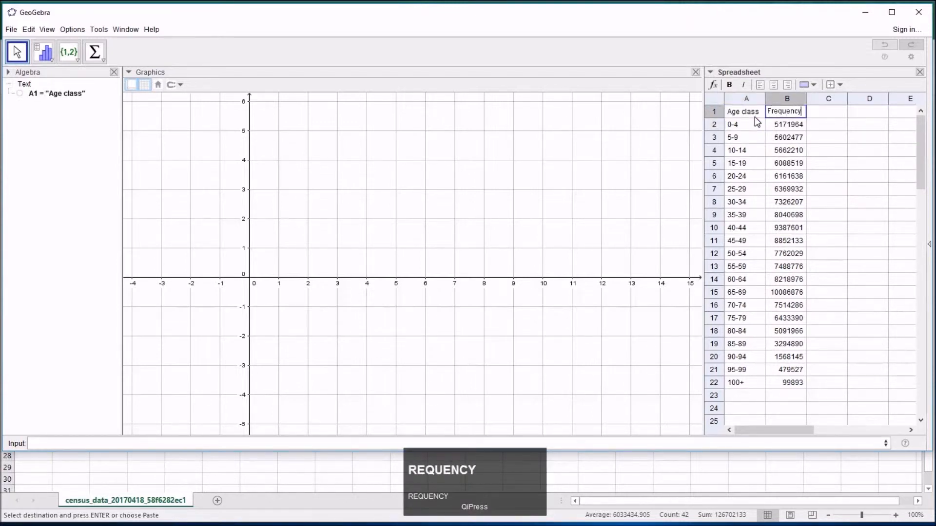
key(Return)
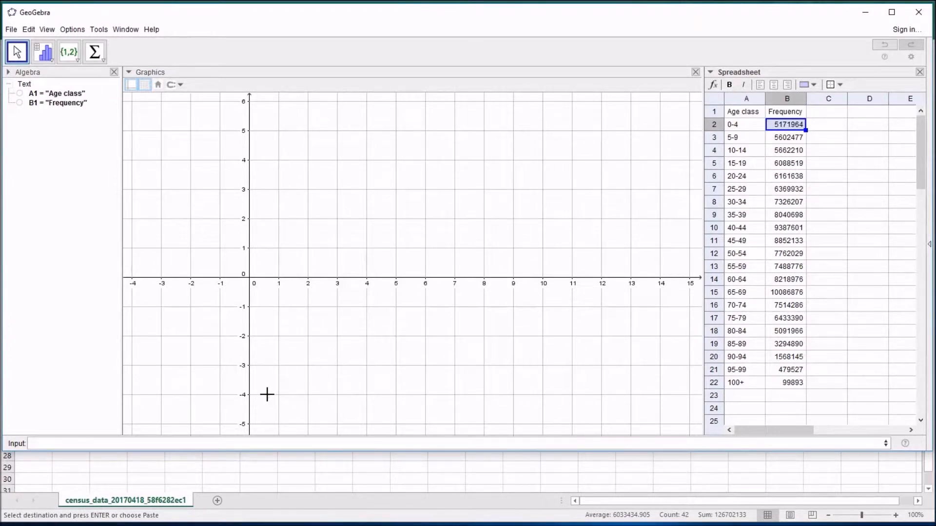
Look through the suggested syntaxes for commands starting with "hist" in the input bar, and clear the entry.
click(246, 443)
text(hist)
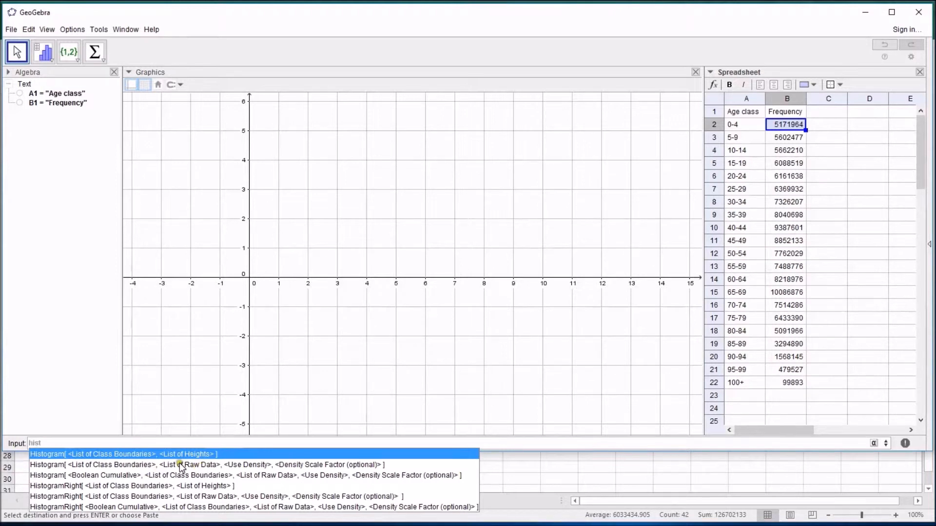
key(Down)
key(Down)
key(Down)
key(Down)
key(Down)
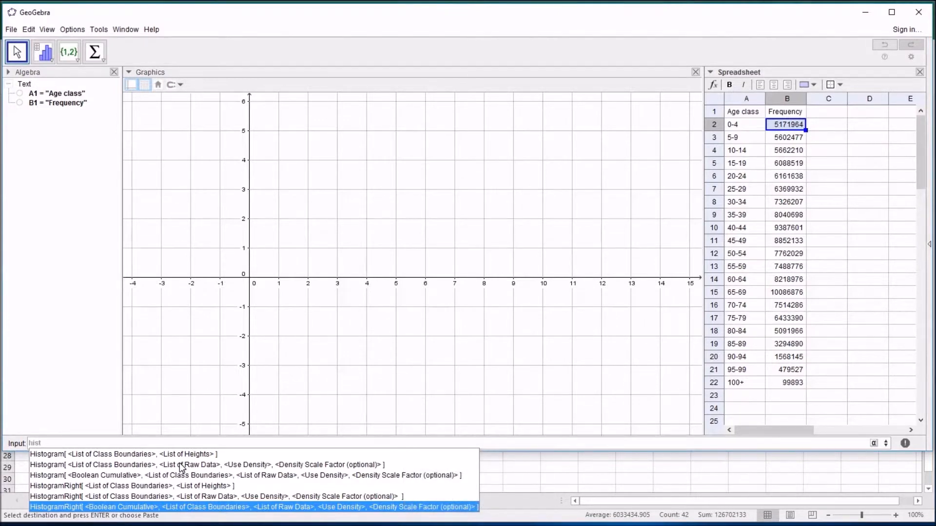
key(Up)
key(Up)
key(Up)
key(Up)
key(Up)
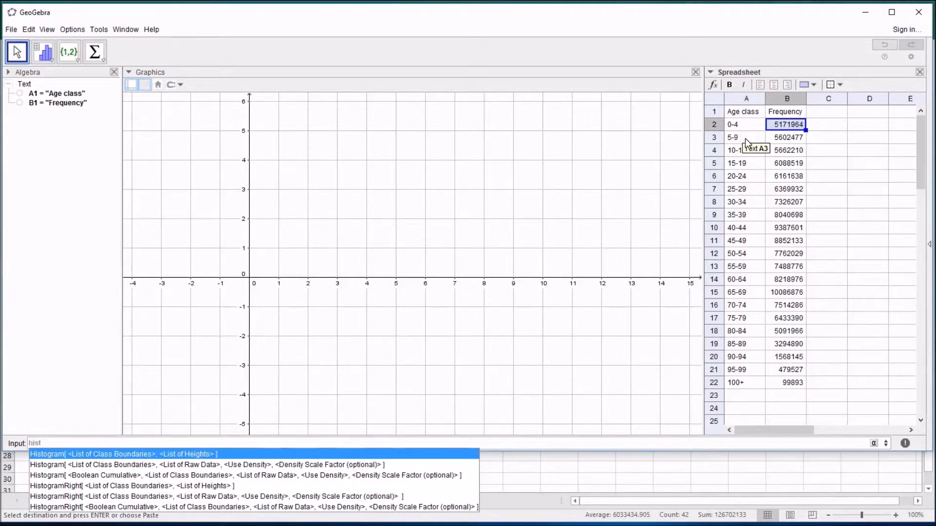
key(Delete)
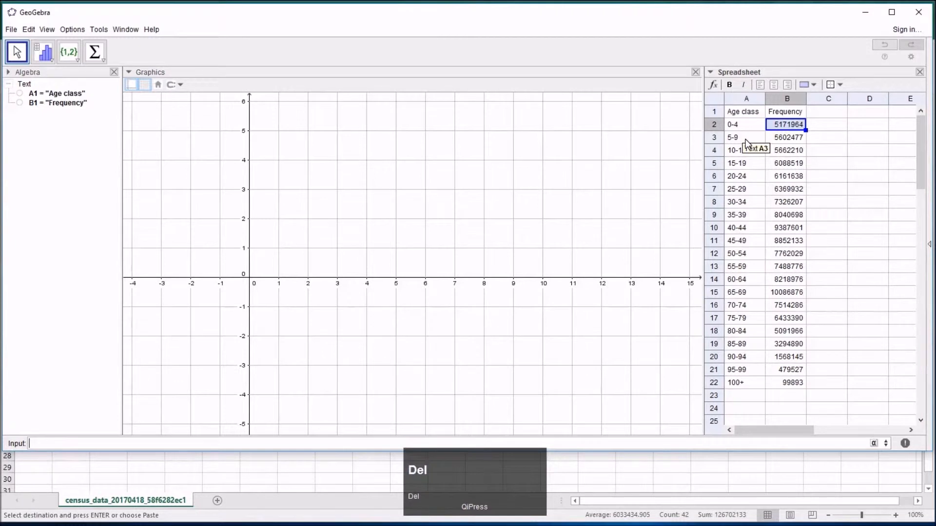
Add the column heading "Boundaries" in cell C1.
click(818, 112)
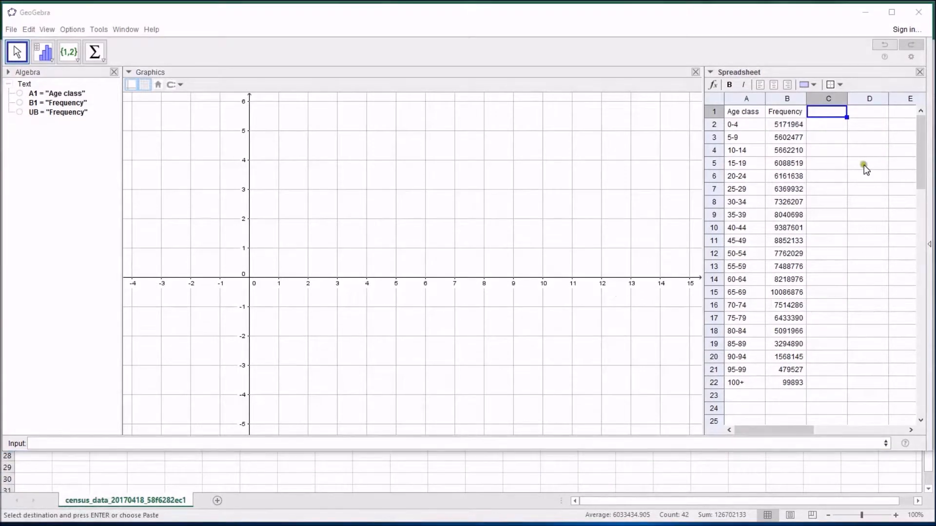
click(831, 113)
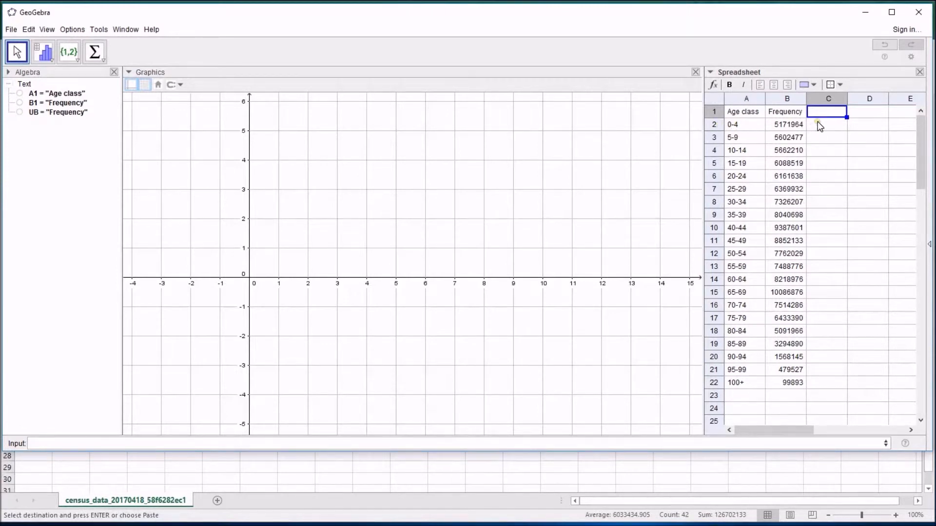
text(Boundaries)
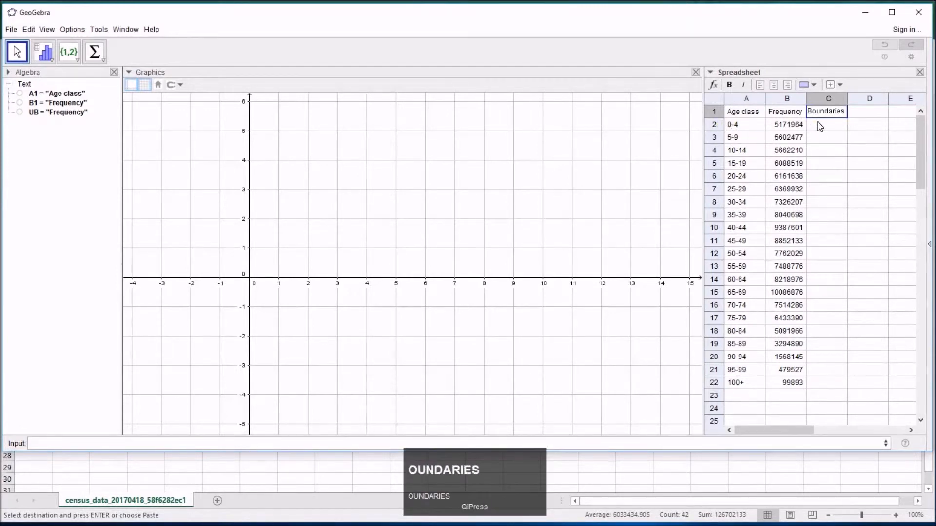
key(Return)
Insert an empty row above the 0-4 age class and enter the boundaries 0 in C2 and 5 in C3.
right_click(714, 125)
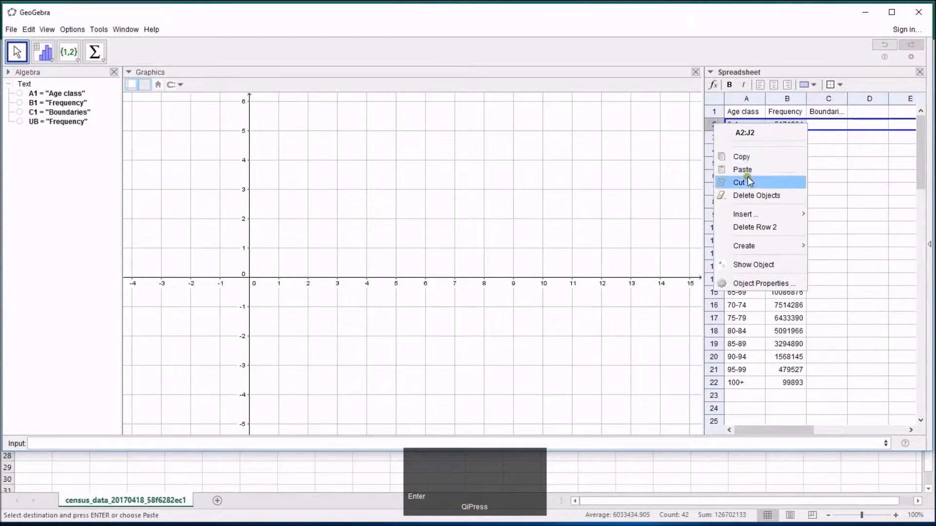
mouse_move(755, 214)
click(841, 213)
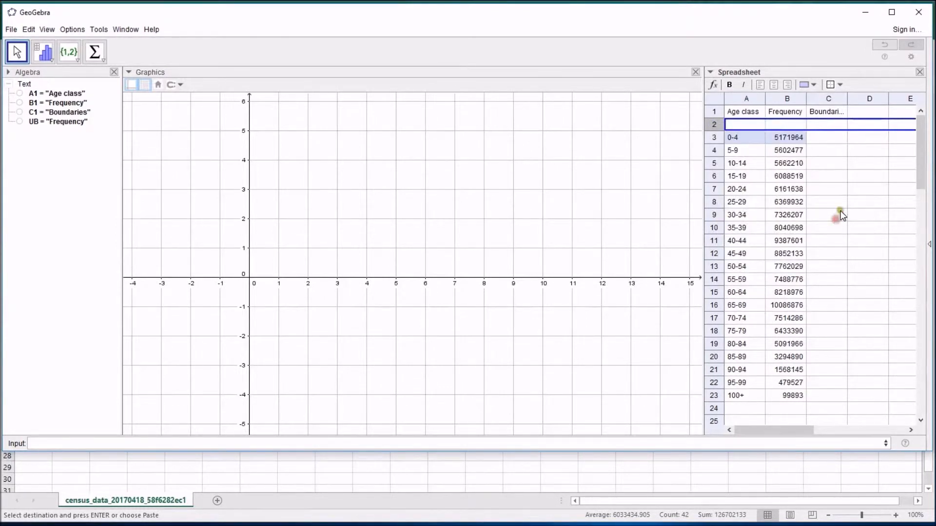
click(830, 125)
text(0)
key(Down)
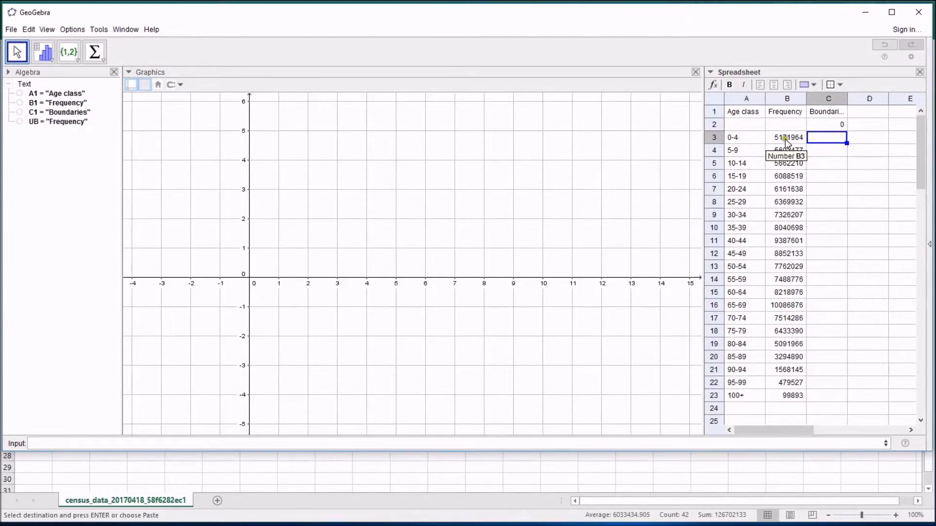
text(5)
key(Return)
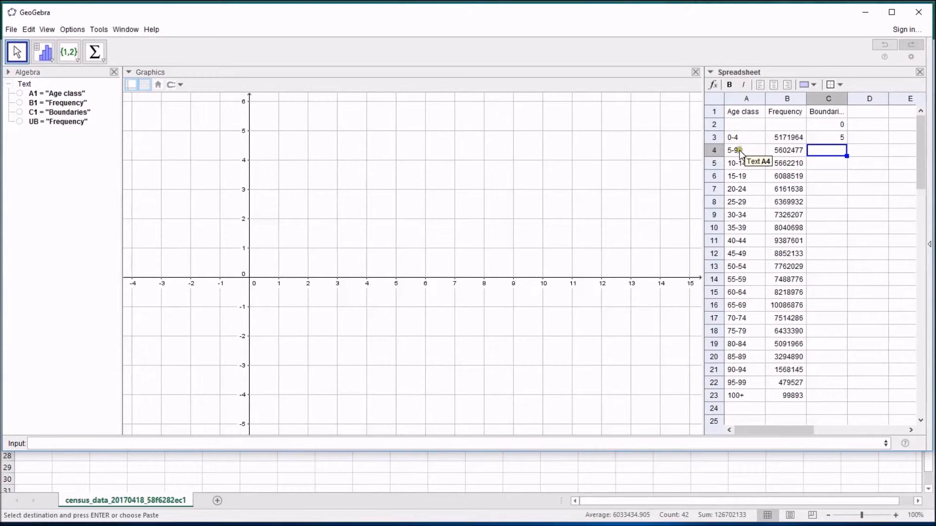
Enter the formula =C3+5 in C4 and fill it down to C23, the 100+ row.
click(838, 138)
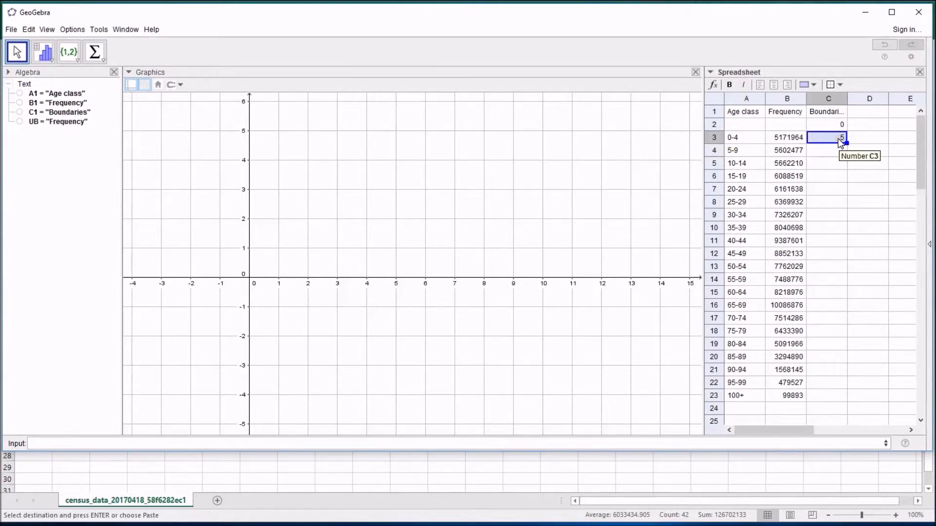
click(825, 150)
click(828, 139)
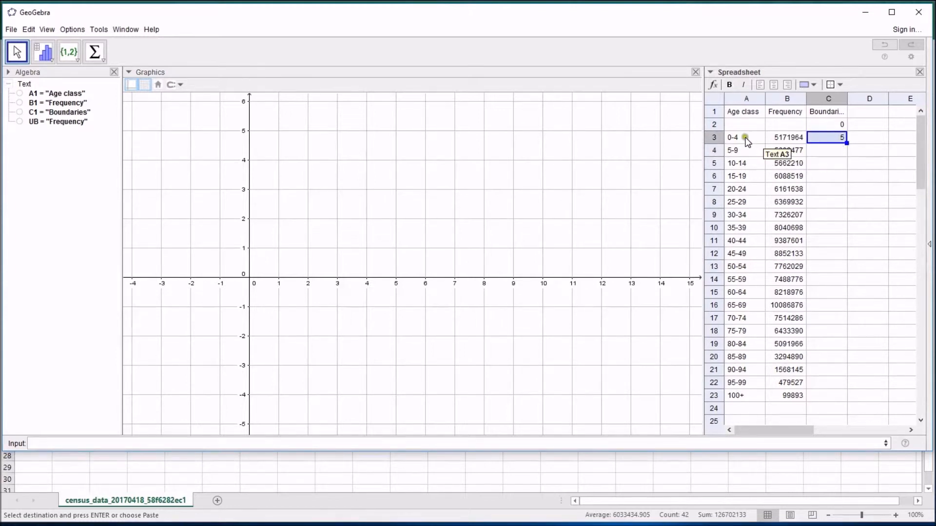
click(838, 152)
text(=)
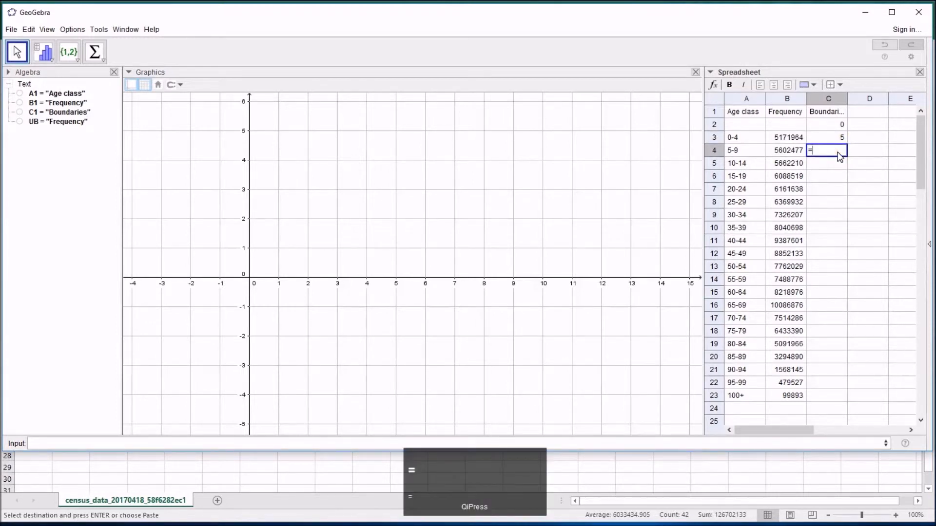
click(829, 137)
text(+5)
key(Return)
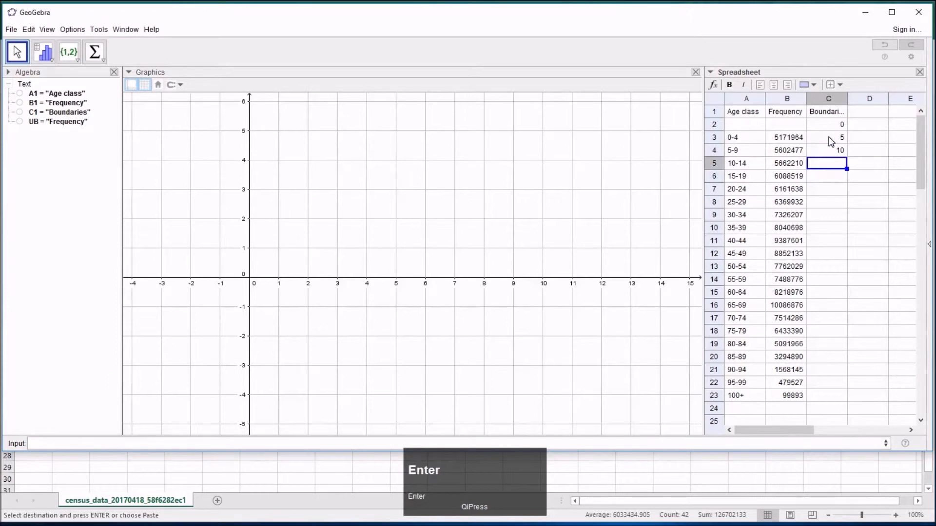
click(840, 150)
drag(846, 155, 840, 397)
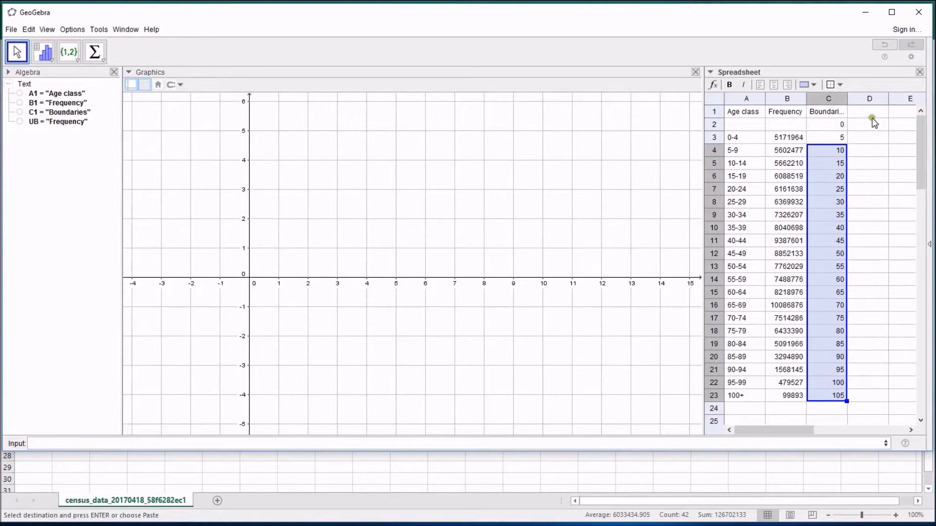
Add the heading "Frequency Densities" in D1 and widen column D.
click(860, 112)
text(Fre)
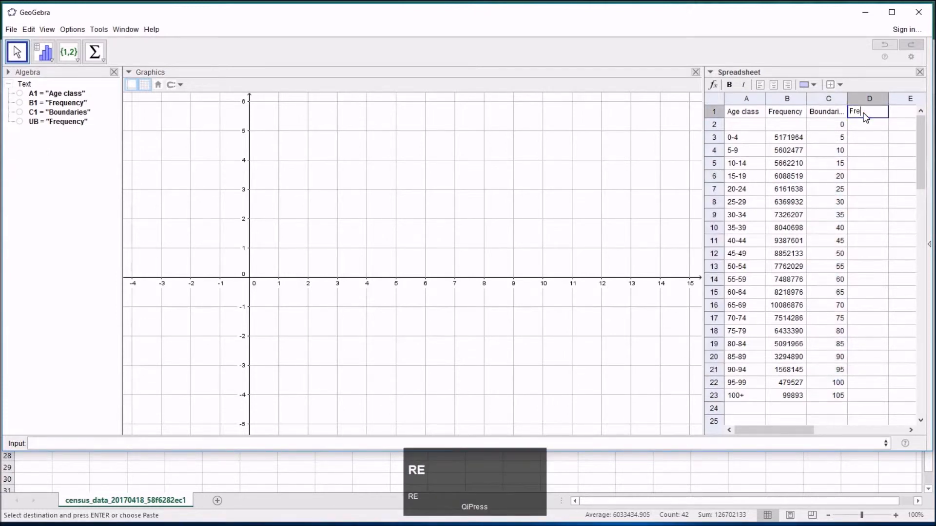
text(uquency )
text(Densi)
text(ties)
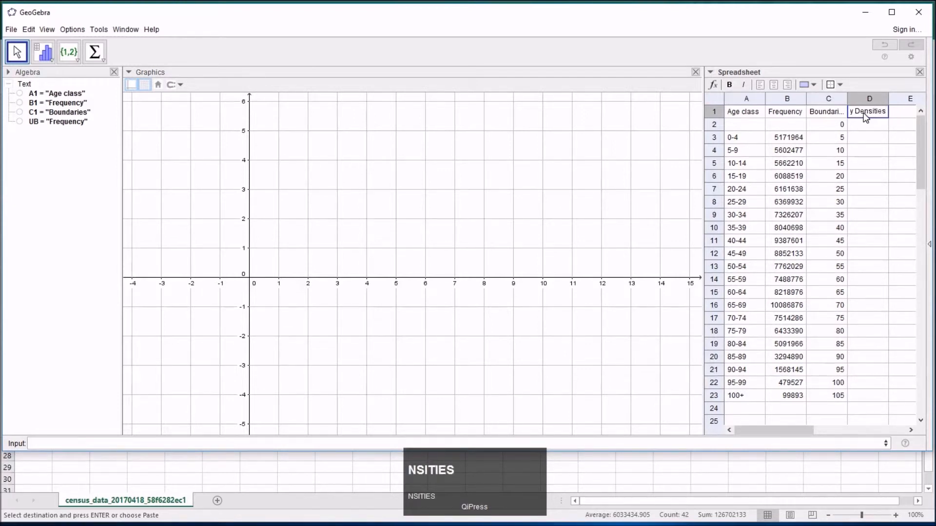
key(Return)
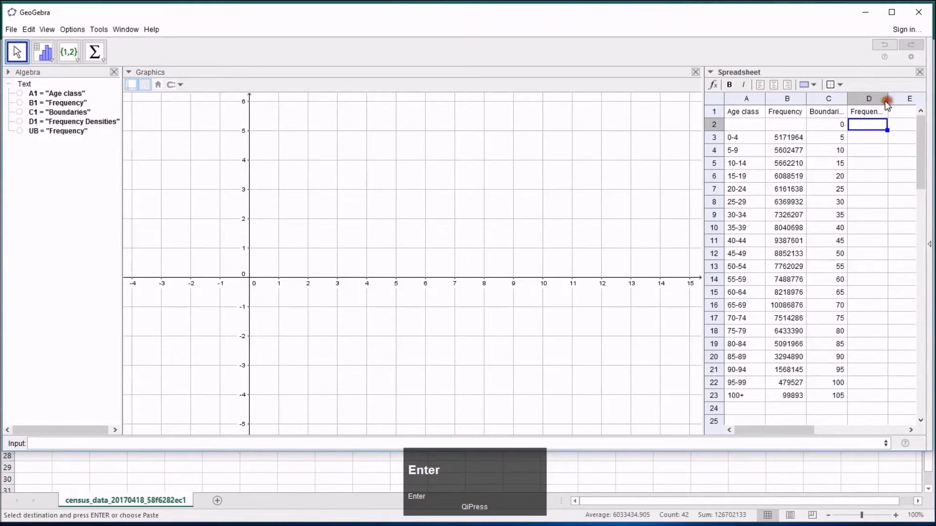
drag(888, 99, 915, 99)
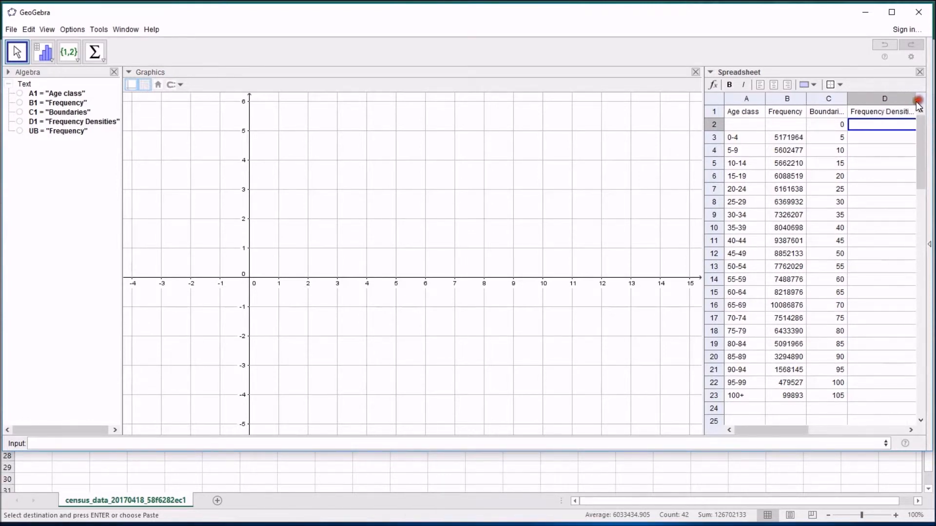
Calculate the frequency density in D3 as B3/5 and fill the formula down to D23.
click(871, 140)
text(=)
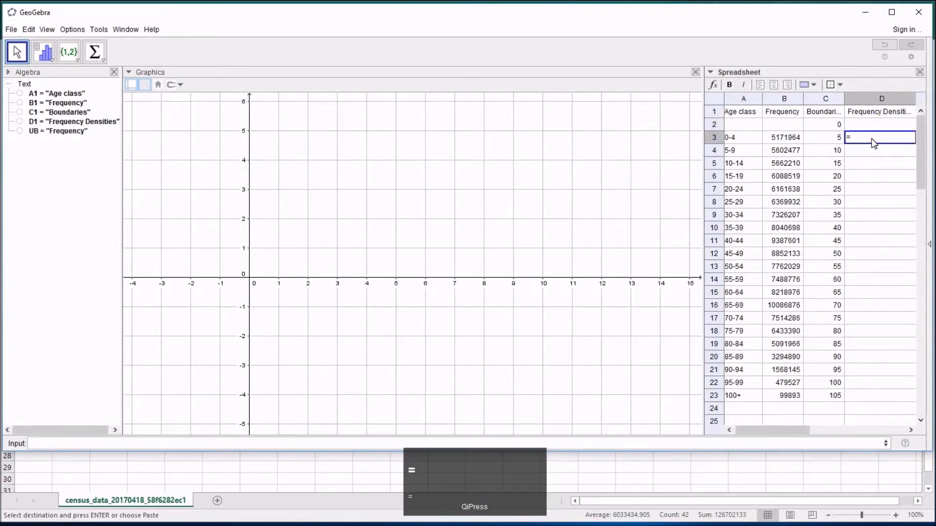
click(783, 138)
text(/)
click(833, 143)
text($)
key(Return)
click(894, 138)
double_click(914, 143)
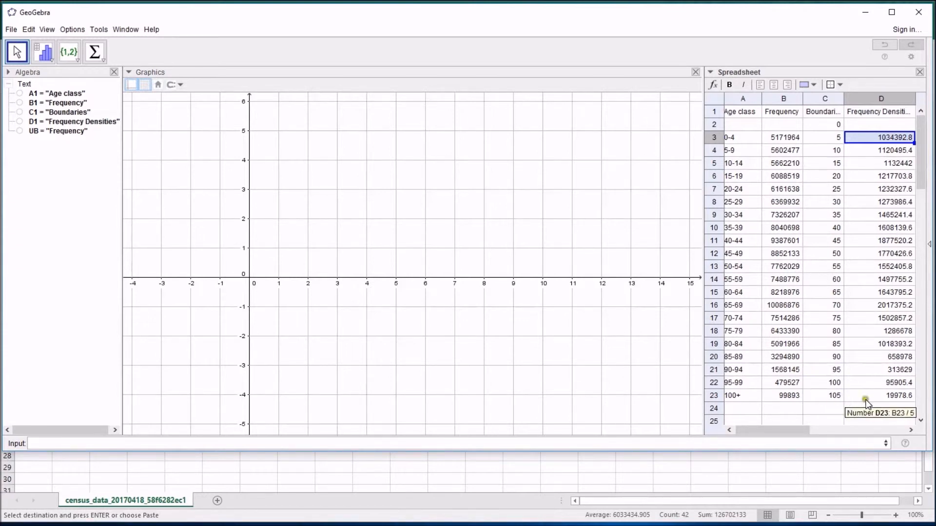
Create a list named cbs from the class boundaries in C2:C23, using dependent objects.
drag(879, 397, 872, 137)
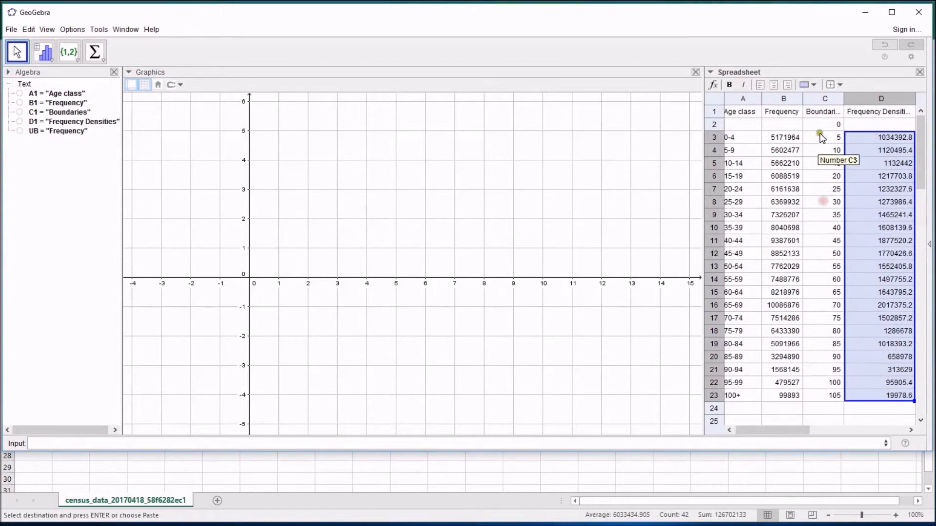
drag(828, 125, 830, 336)
drag(829, 126, 837, 390)
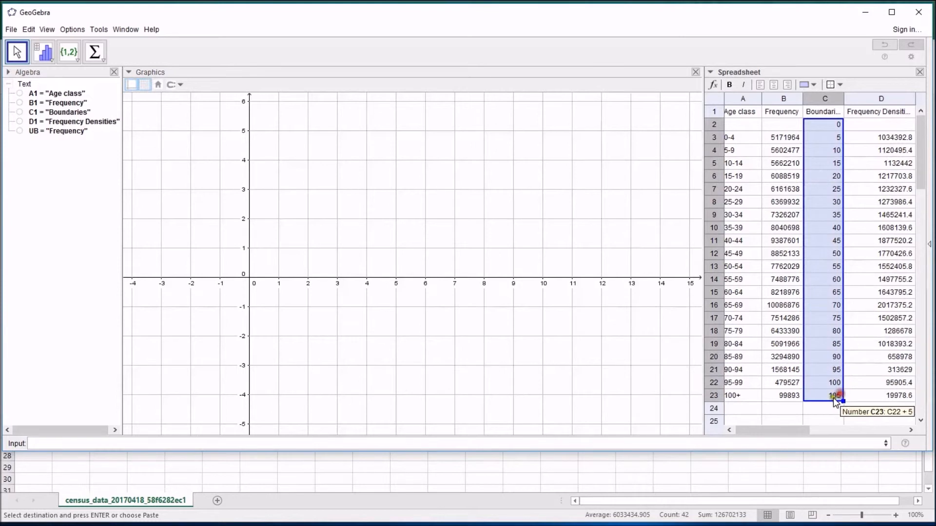
click(76, 60)
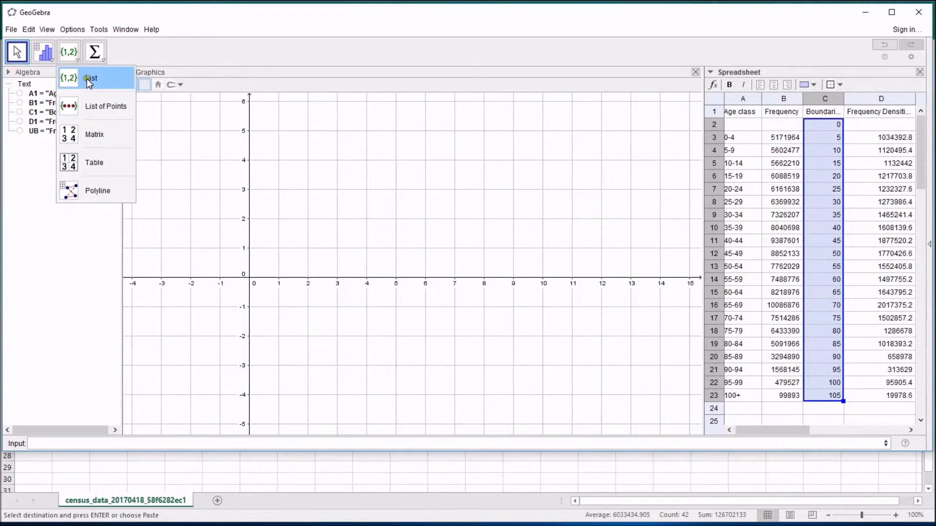
click(87, 78)
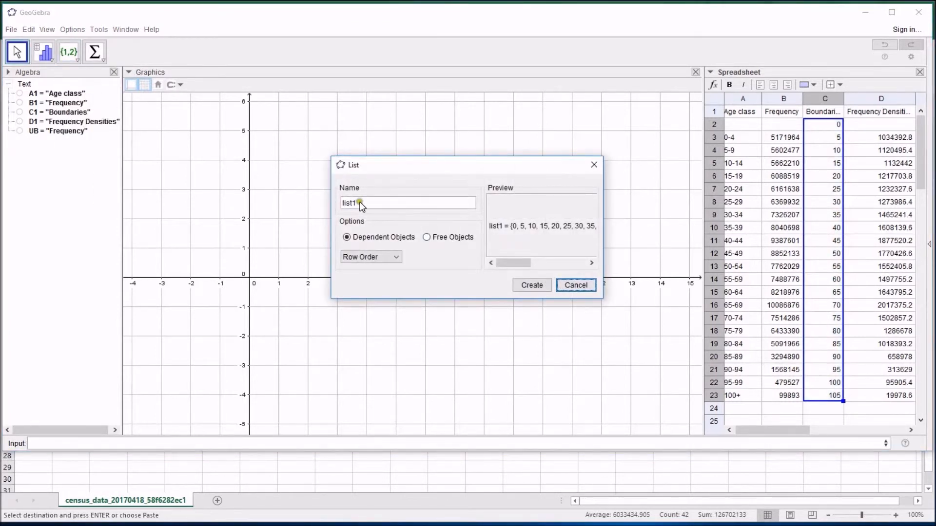
click(363, 201)
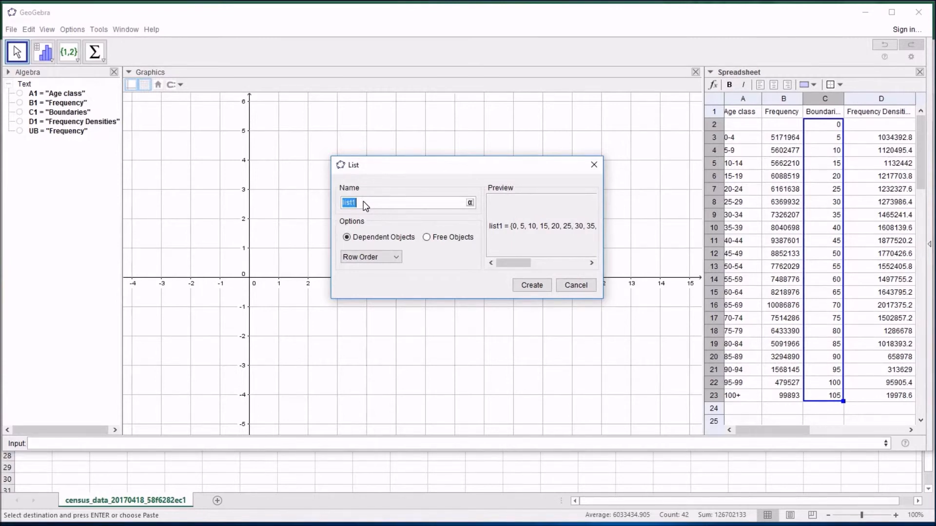
text(cbs)
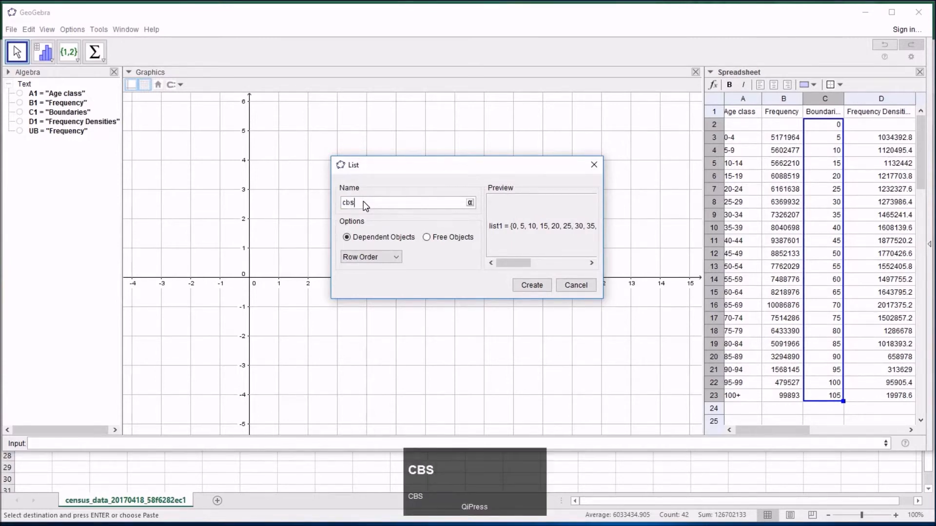
click(373, 234)
click(435, 237)
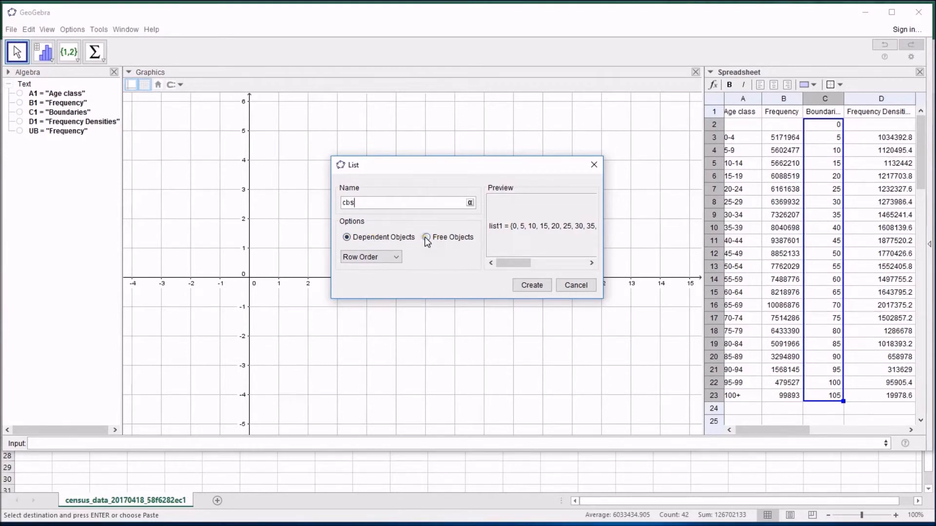
click(393, 237)
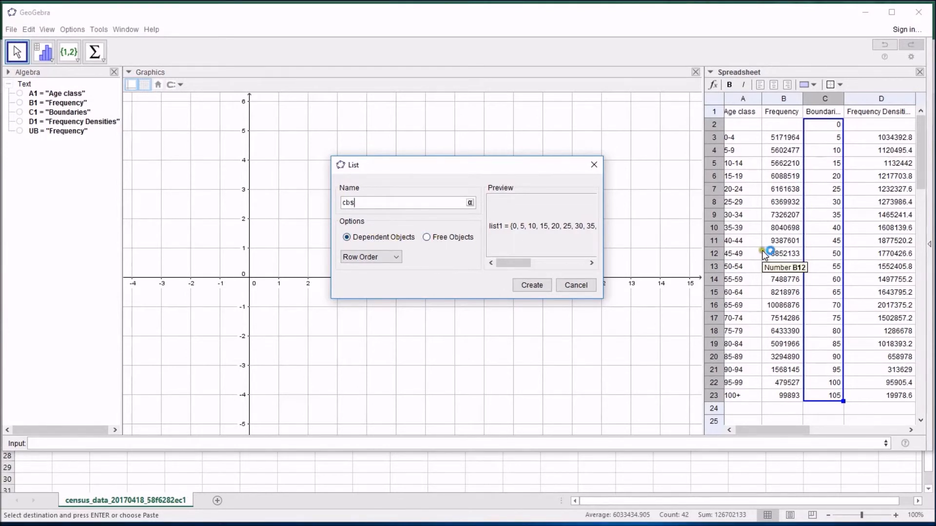
click(829, 229)
click(379, 238)
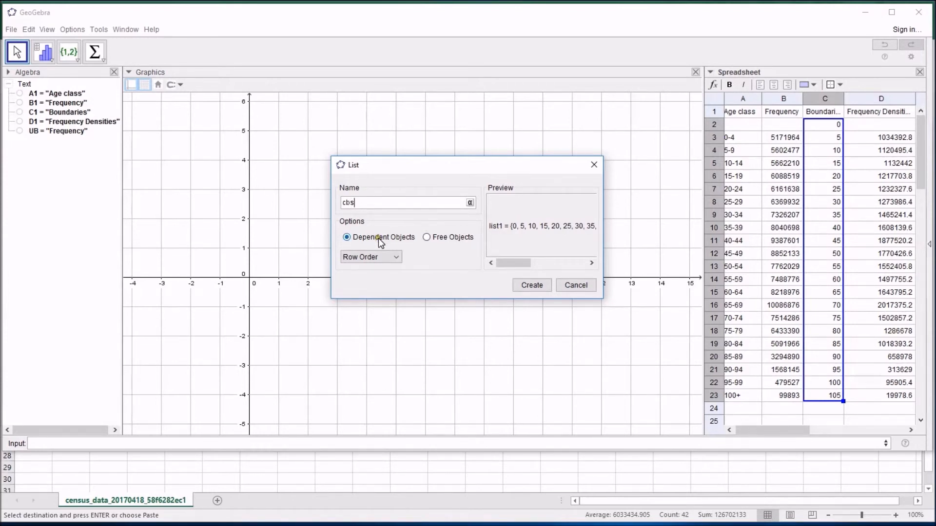
click(532, 285)
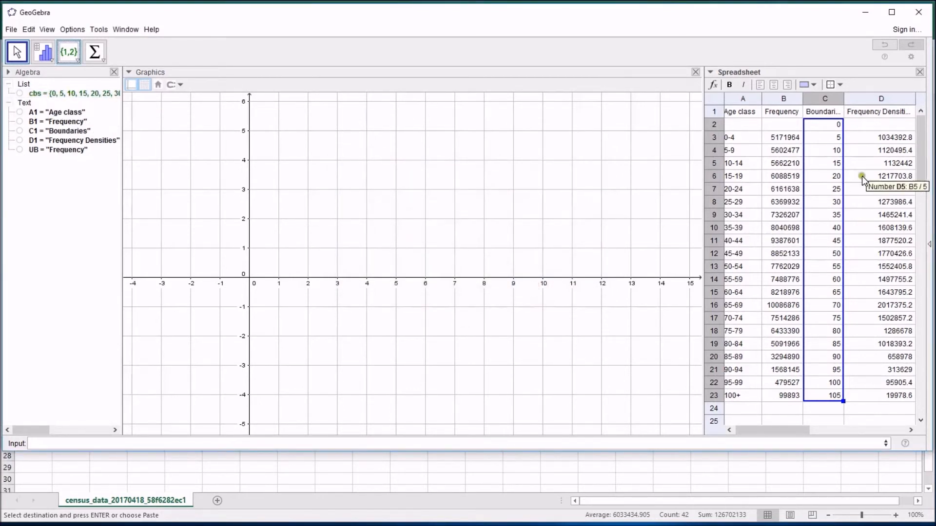
Create a list named hs from the frequency densities in D3:D23, using dependent objects.
drag(852, 138, 898, 397)
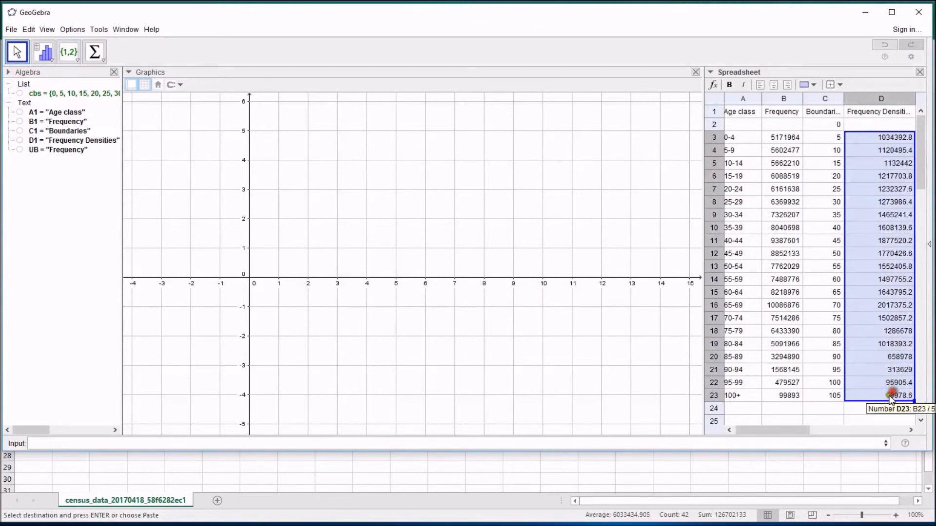
click(69, 52)
drag(368, 205, 332, 200)
text(hs)
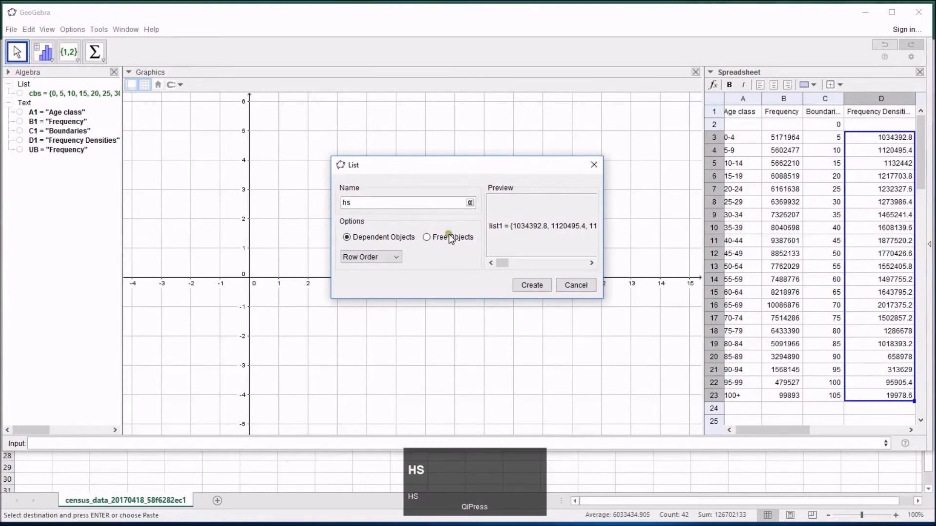
click(539, 286)
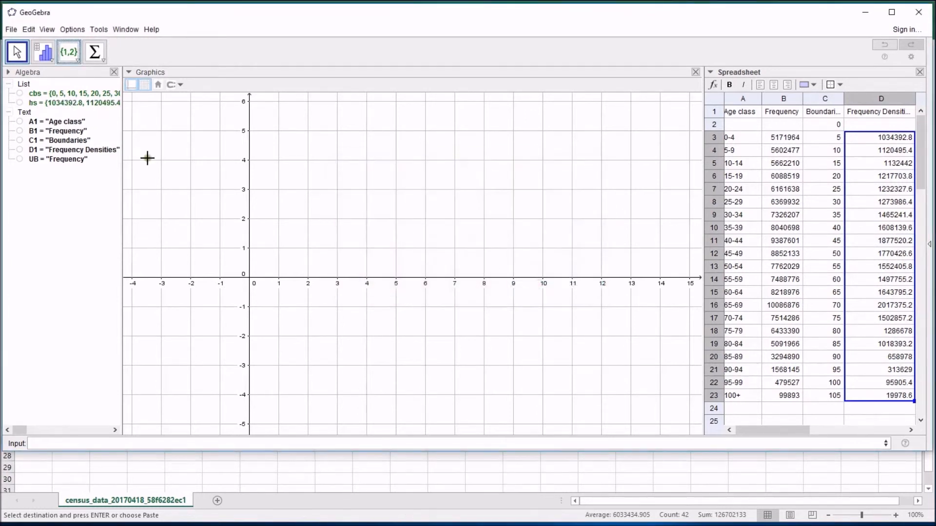
Start entering a Histogram command in the input bar.
click(151, 443)
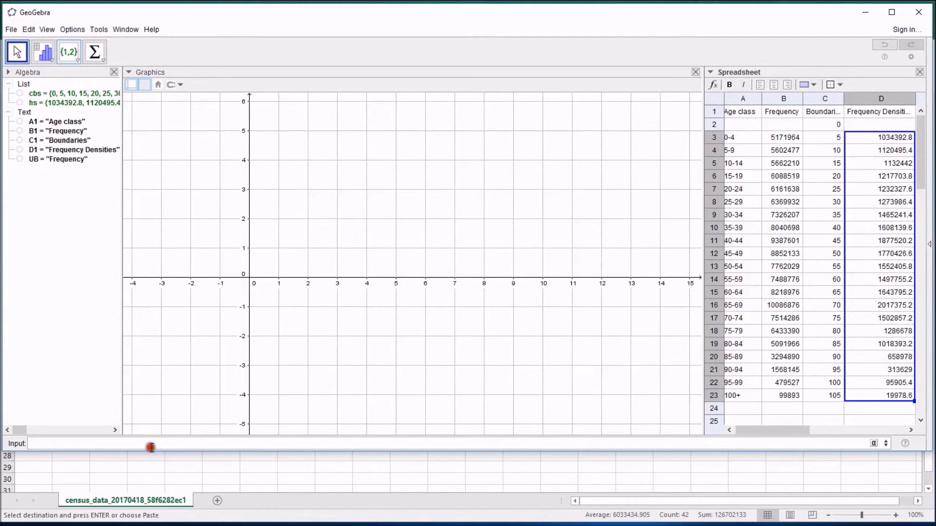
text(his)
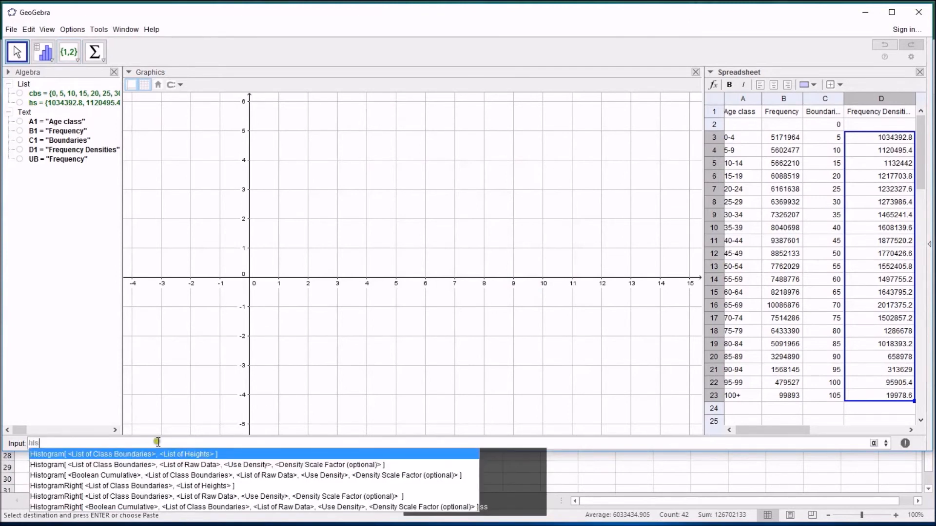